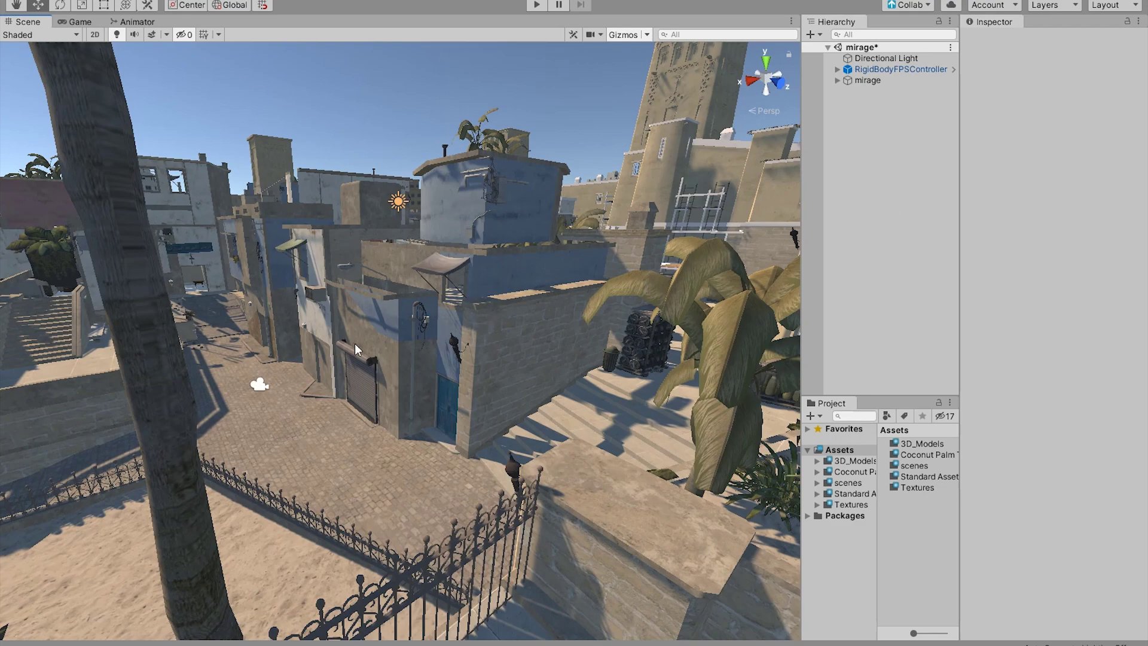
# Expand the mirage object's hierarchy, collapse its mirage_obj_1 child and widen the object list for readable names.
pyautogui.moveTo(354, 343); pyautogui.dragTo(547, 342, button='right')
pyautogui.press('s')
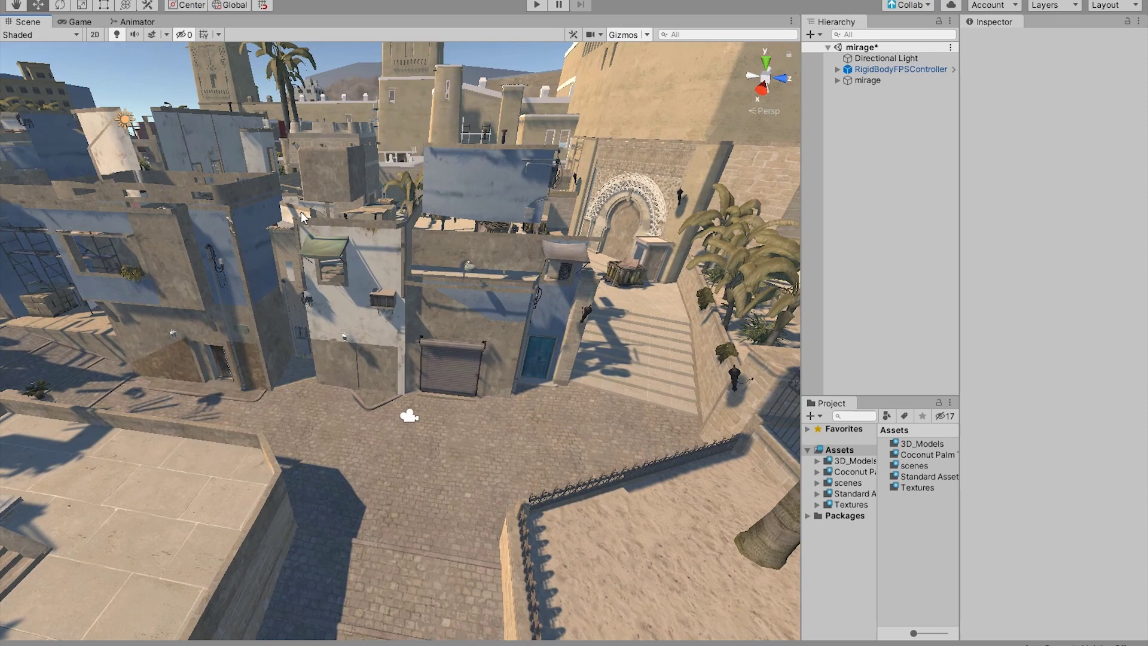
pyautogui.click(838, 81)
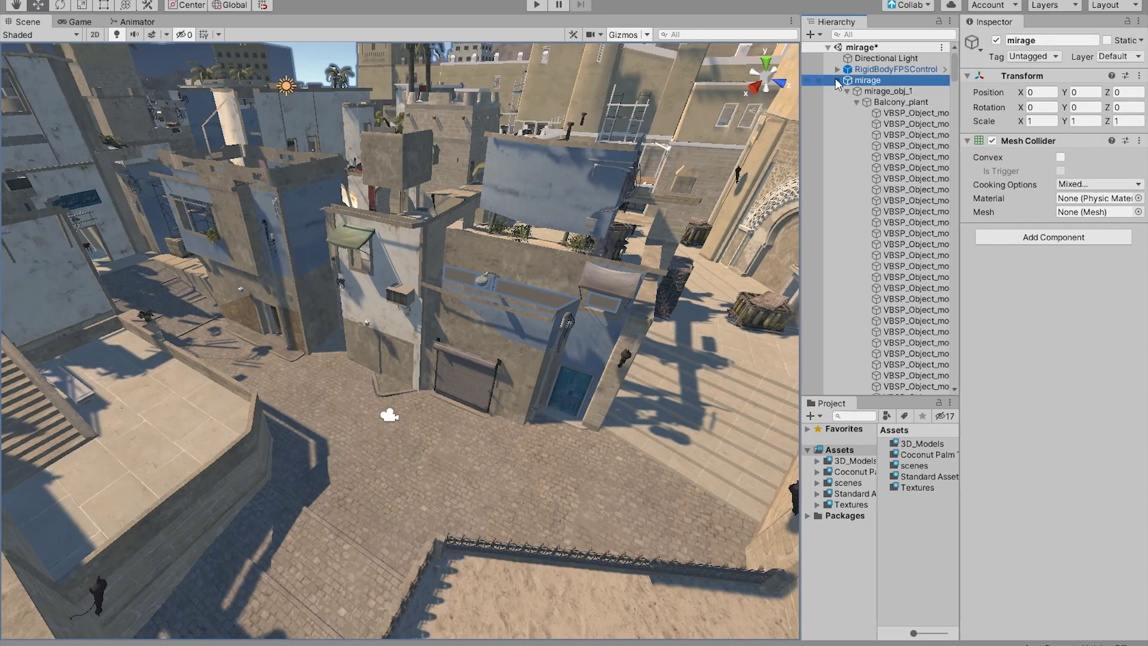
pyautogui.click(847, 91)
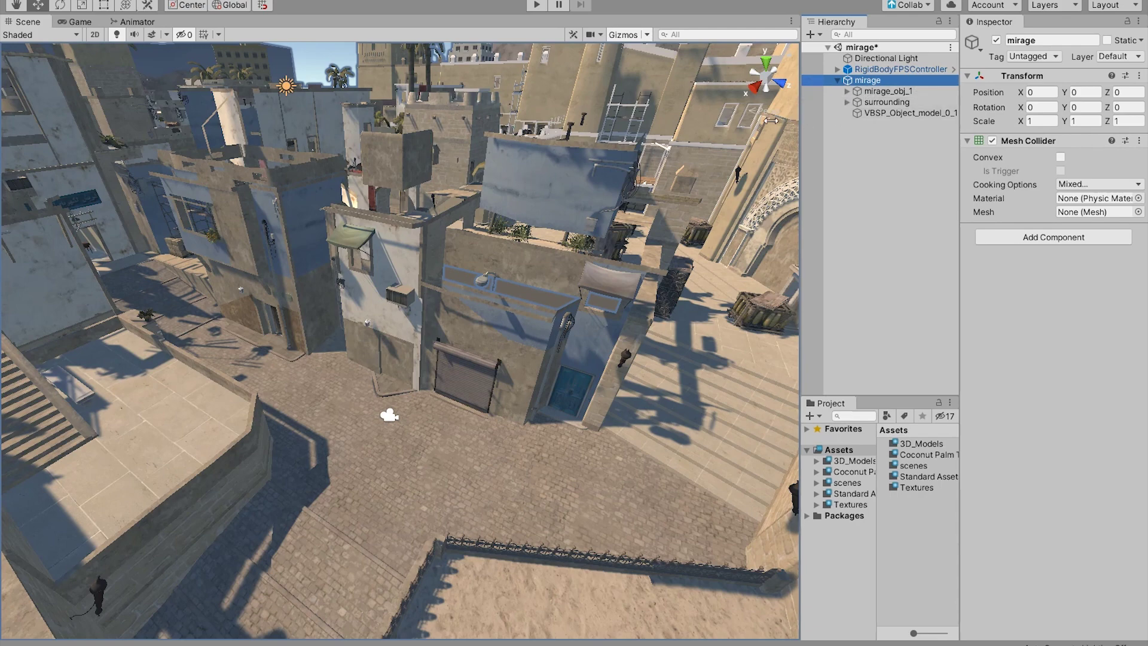
pyautogui.moveTo(801, 120); pyautogui.dragTo(701, 120)
# Locate the mirage model in the 3D_Models/MIRAGE asset folder and reveal its file in Explorer.
pyautogui.click(718, 461)
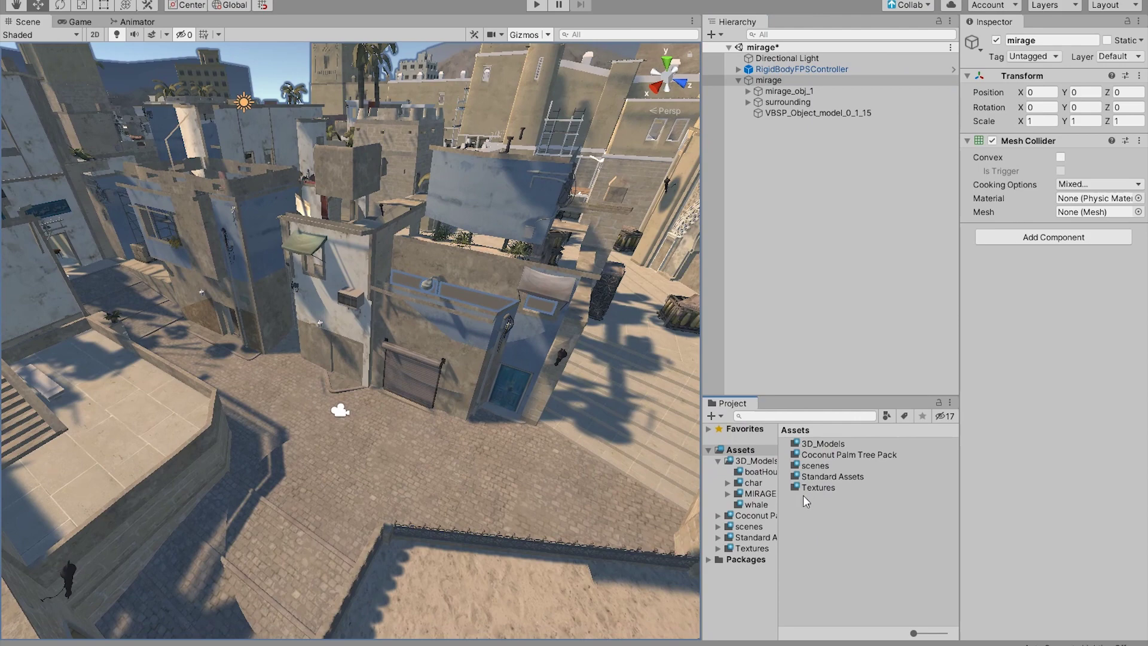
pyautogui.click(770, 494)
pyautogui.click(816, 467)
pyautogui.rightClick(824, 470)
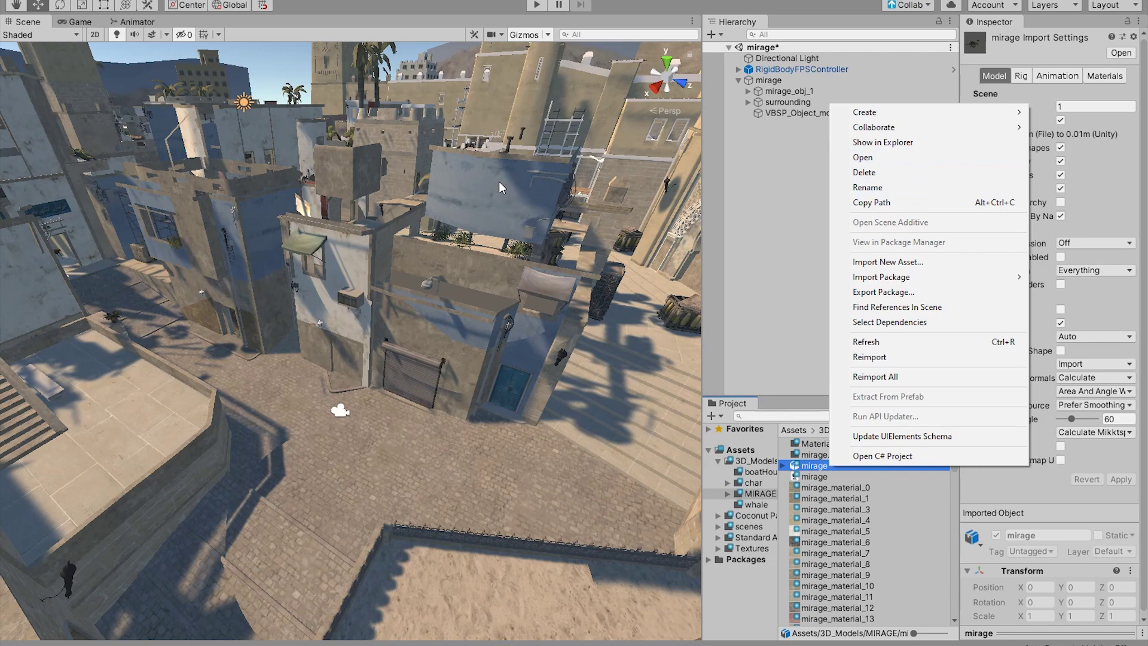
pyautogui.click(883, 142)
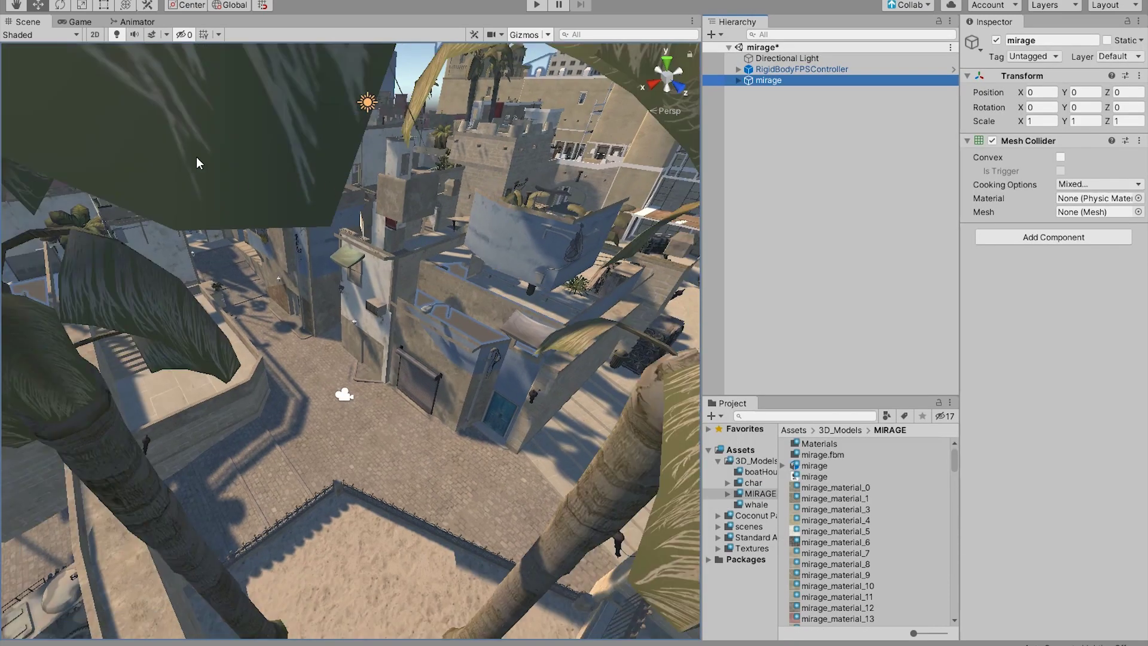
# Deactivate the mirage object in the current scene.
pyautogui.scroll(-5, 196, 158)
pyautogui.keyDown('alt'); pyautogui.moveTo(317, 232); pyautogui.dragTo(377, 237); pyautogui.keyUp('alt')
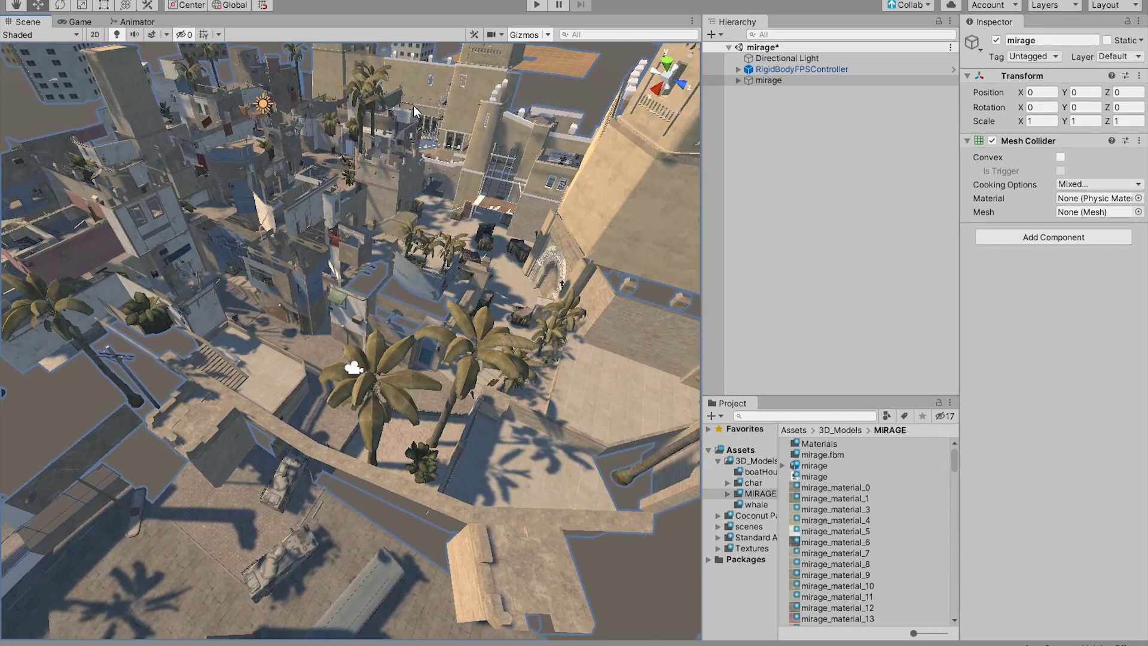
pyautogui.click(996, 41)
# Create a folder named newScene inside the Assets/scenes folder.
pyautogui.click(718, 462)
pyautogui.click(744, 484)
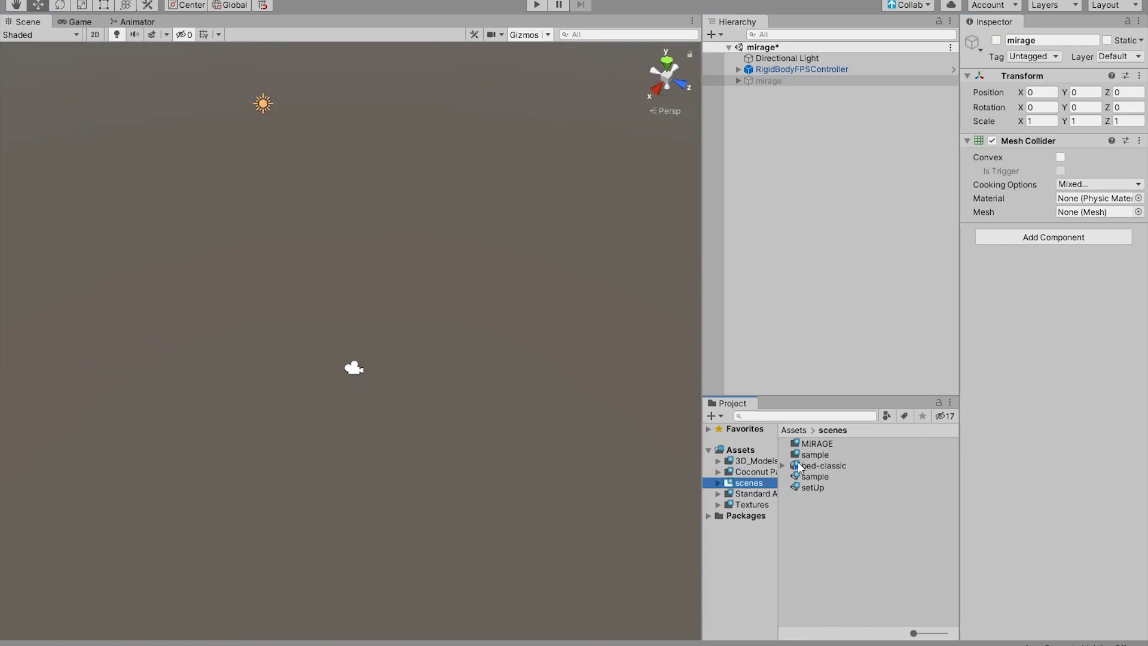
pyautogui.click(811, 445)
pyautogui.rightClick(822, 534)
pyautogui.click(906, 182)
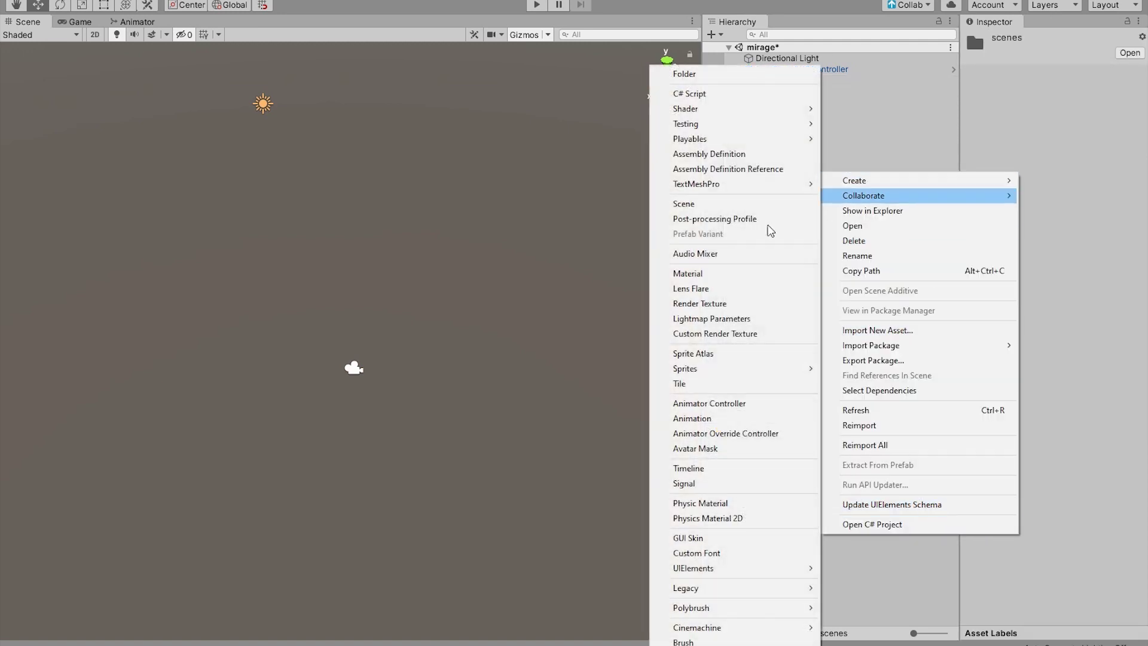
pyautogui.click(685, 74)
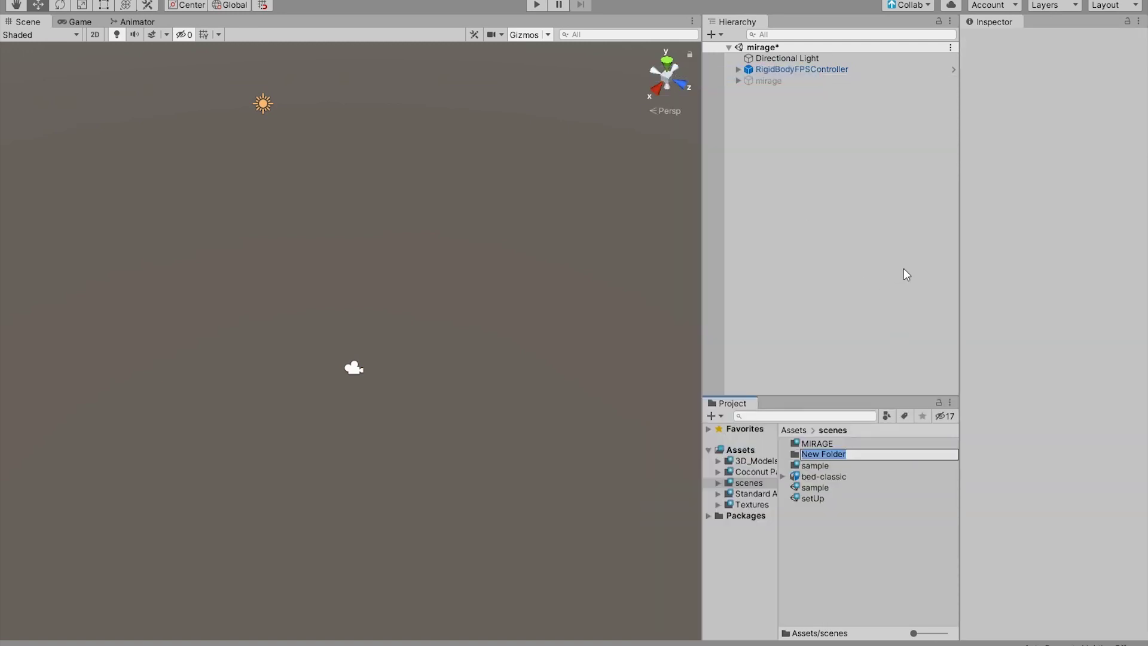
pyautogui.write('n')
pyautogui.press('Return')
pyautogui.press('Return')
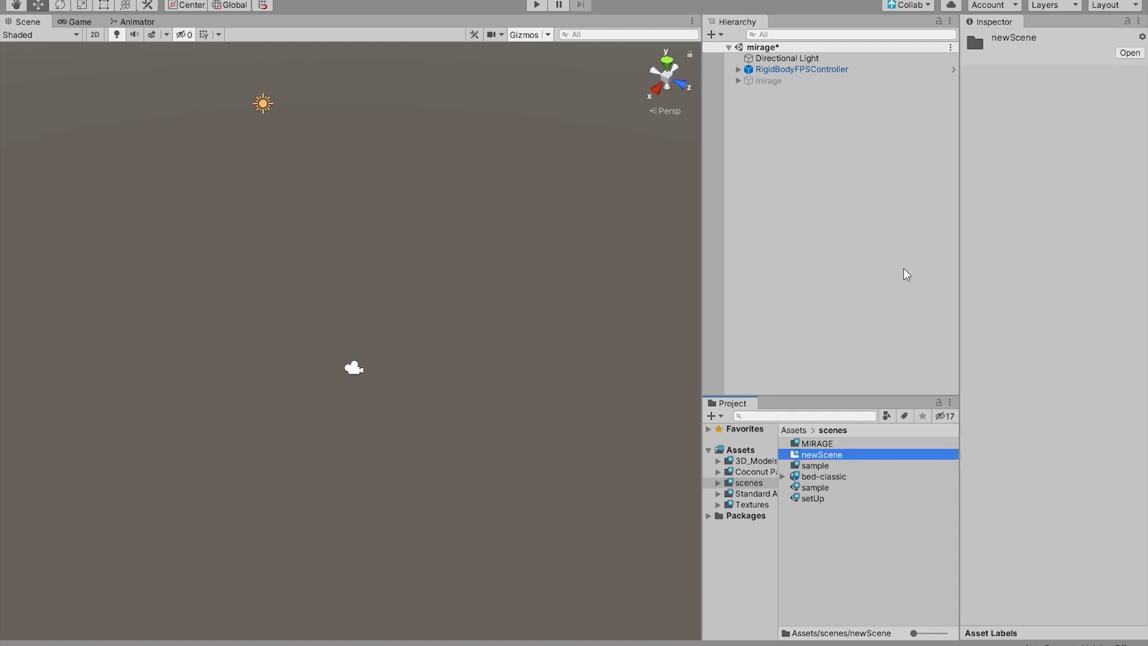
# Create a scene named tempScene in the newScene folder and open it, saving the changes to the mirage scene.
pyautogui.rightClick(841, 492)
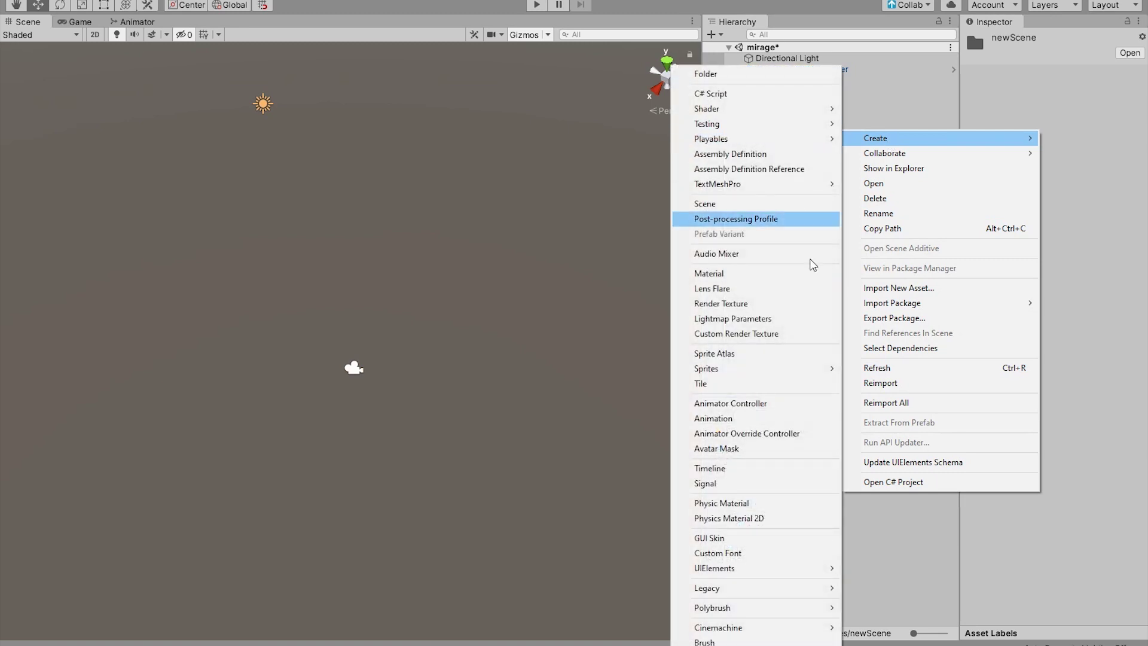
pyautogui.click(729, 205)
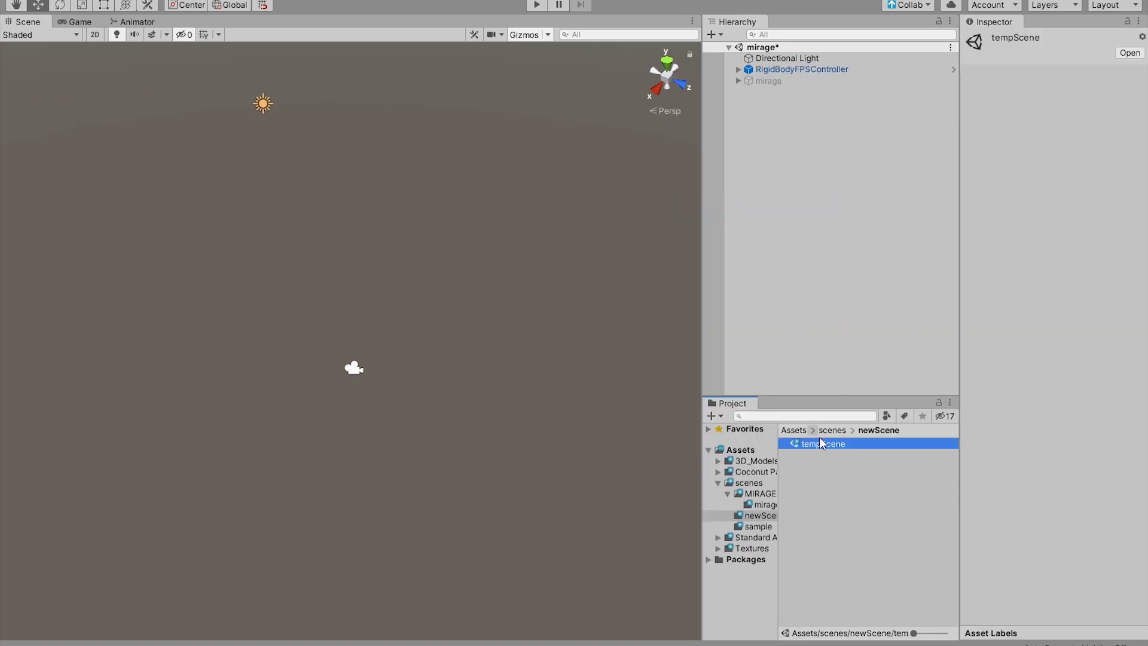
pyautogui.doubleClick(817, 444)
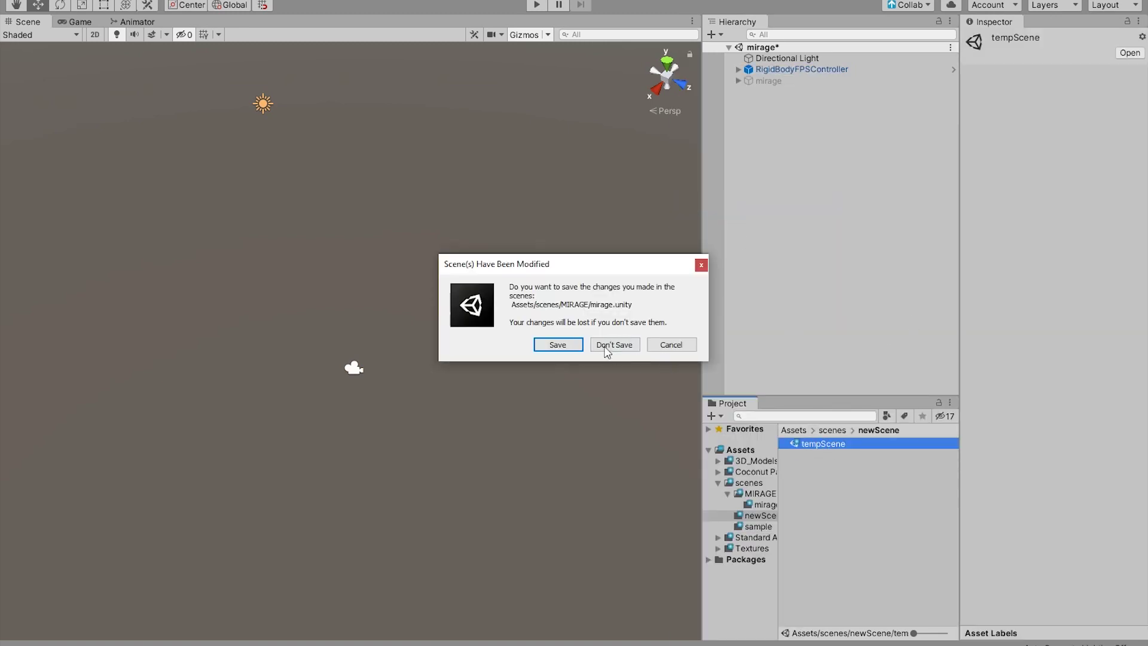
pyautogui.click(573, 347)
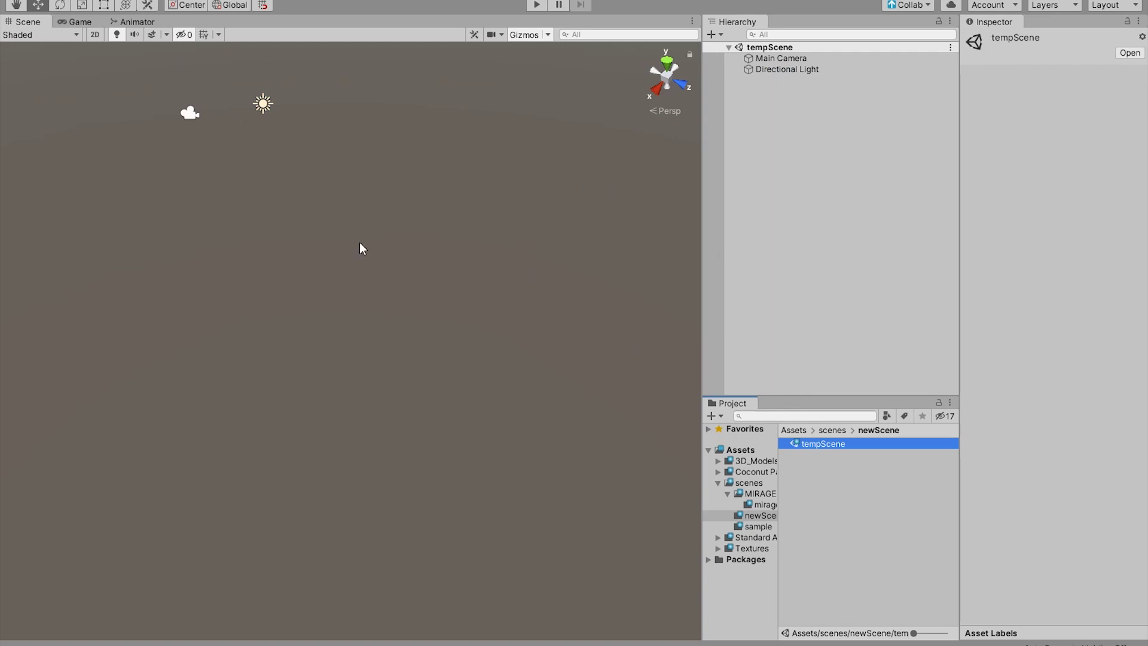
# Delete the Main Camera from tempScene and select the Directional Light.
pyautogui.click(829, 70)
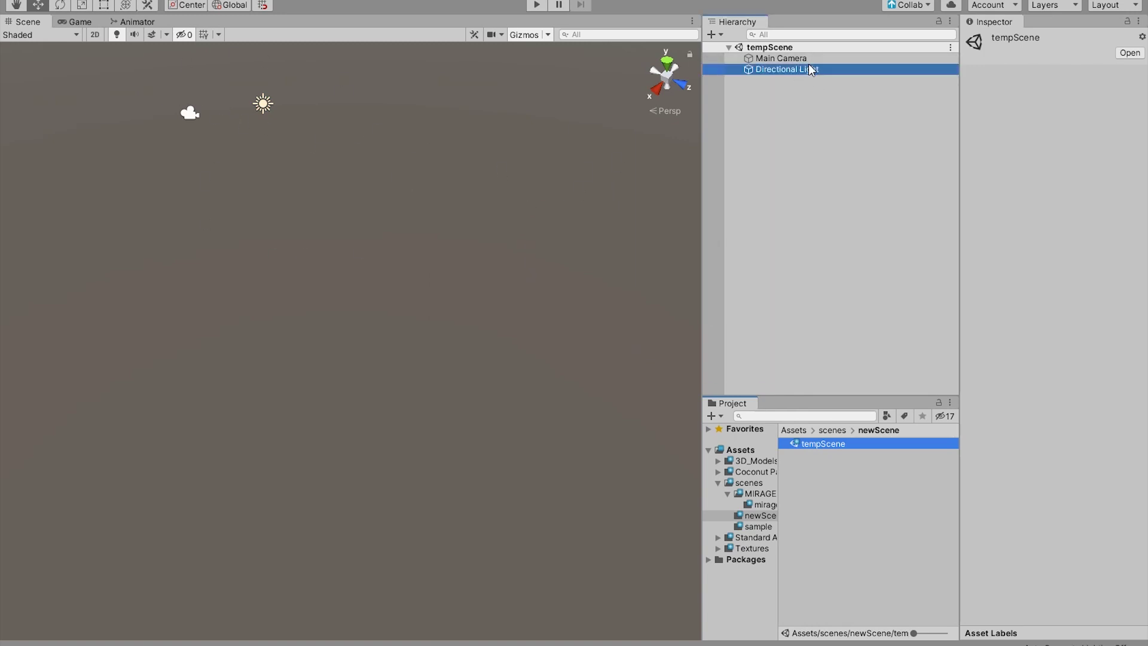
pyautogui.click(829, 61)
pyautogui.press('Delete')
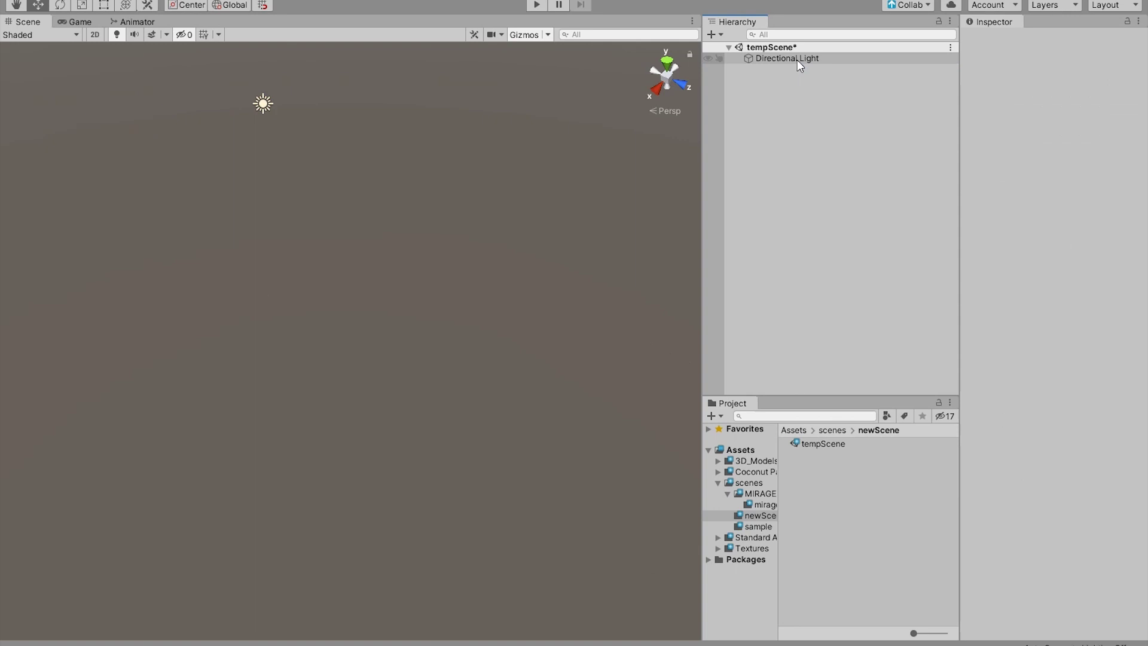
pyautogui.click(781, 58)
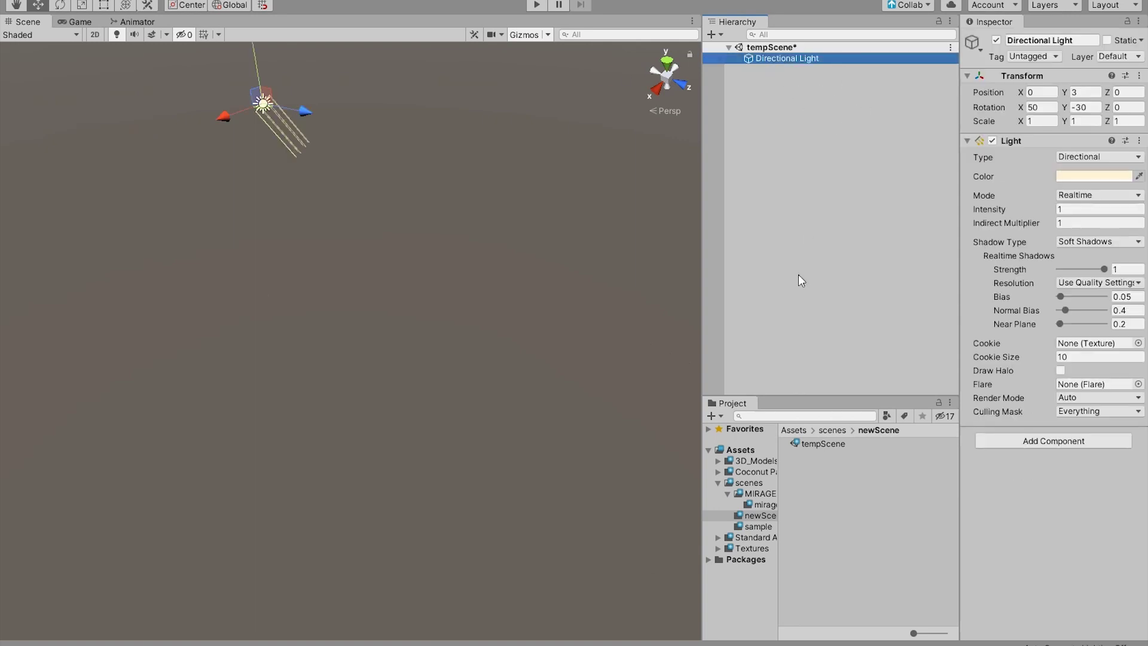
# Add the mirage model from the 3D_Models/MIRAGE folder to tempScene.
pyautogui.click(719, 483)
pyautogui.click(719, 460)
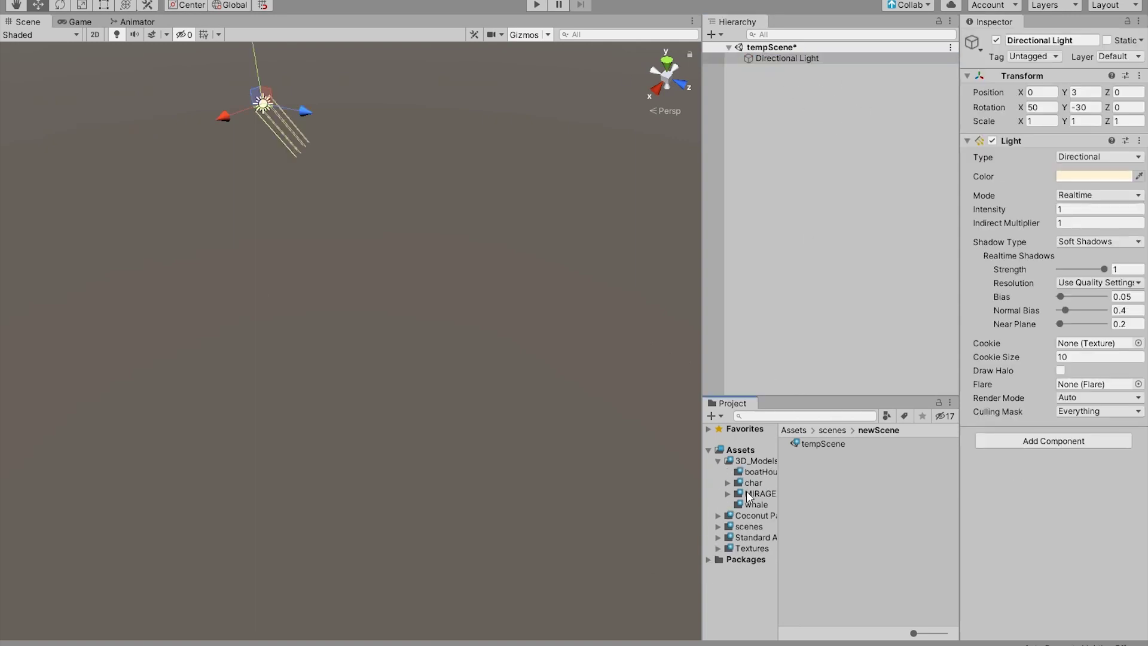
pyautogui.click(754, 494)
pyautogui.moveTo(778, 497); pyautogui.dragTo(798, 498)
pyautogui.click(834, 465)
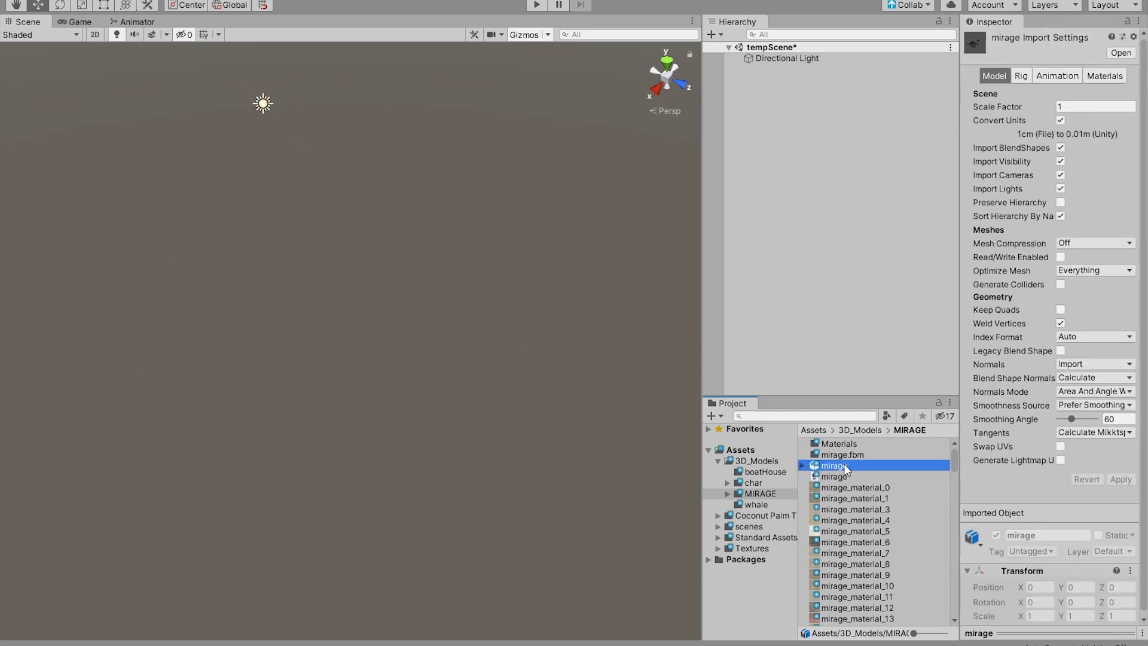
pyautogui.moveTo(847, 470); pyautogui.dragTo(819, 247)
pyautogui.scroll(-5, 387, 275)
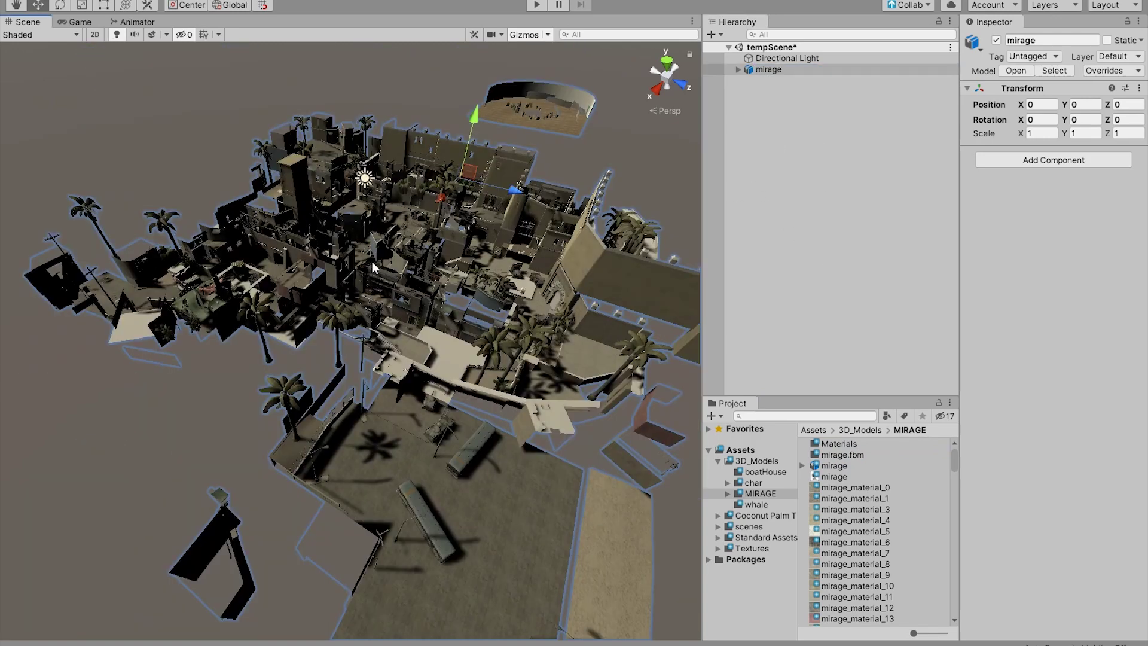
pyautogui.moveTo(425, 262); pyautogui.dragTo(555, 310, button='right')
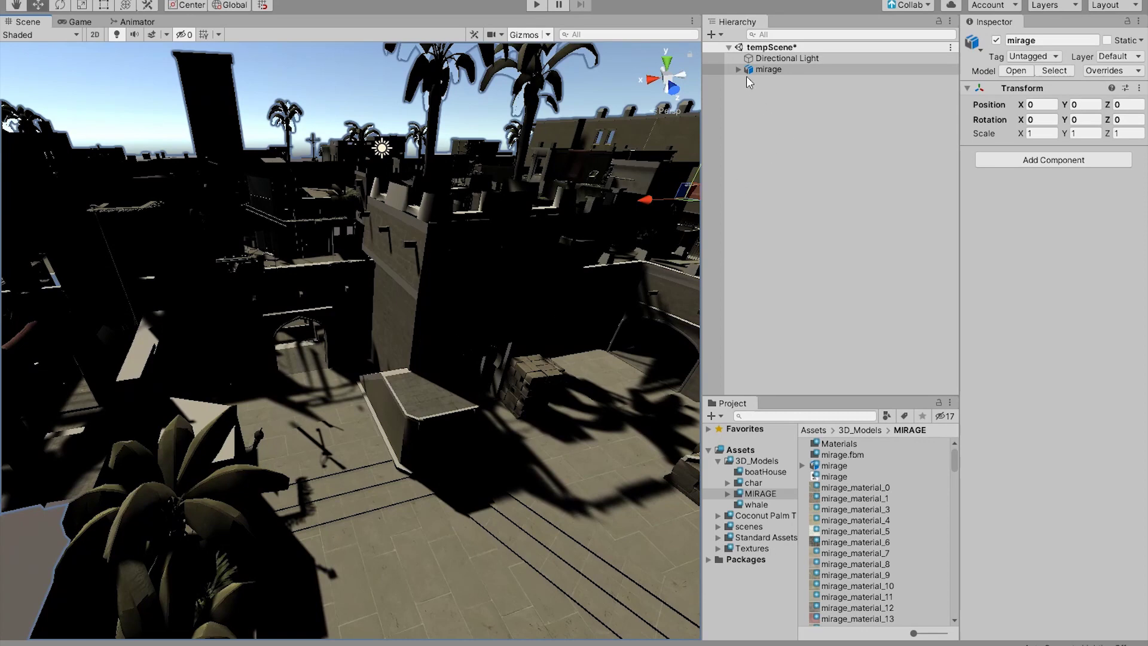
# Unpack the mirage prefab instance in tempScene into regular game objects.
pyautogui.click(741, 71)
pyautogui.rightClick(779, 70)
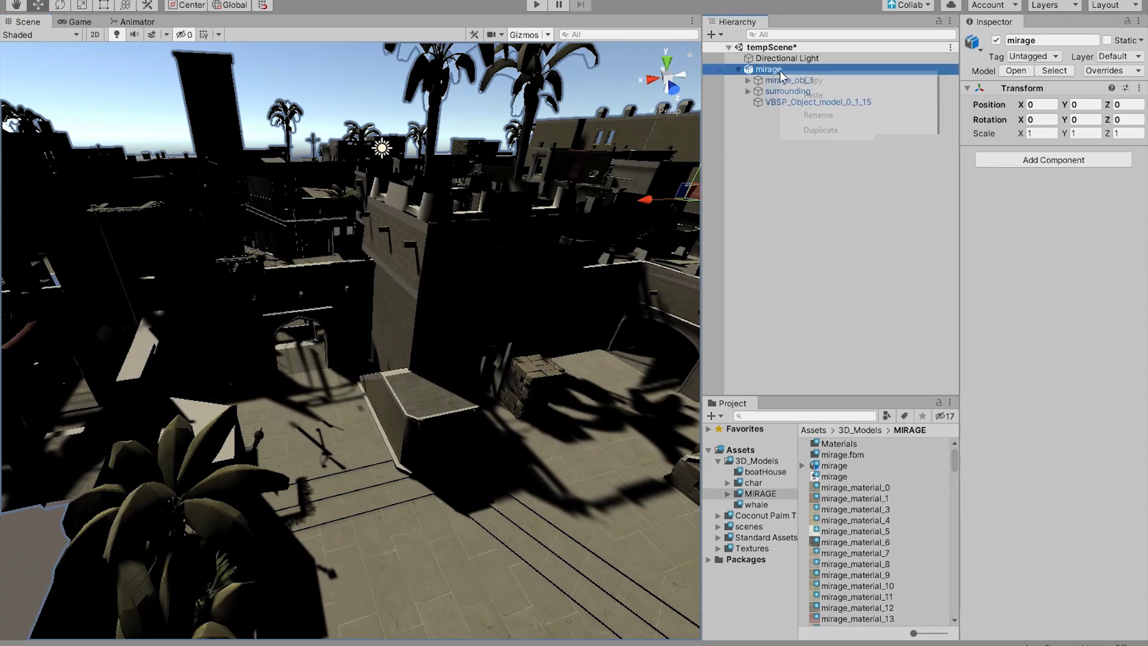
pyautogui.click(849, 230)
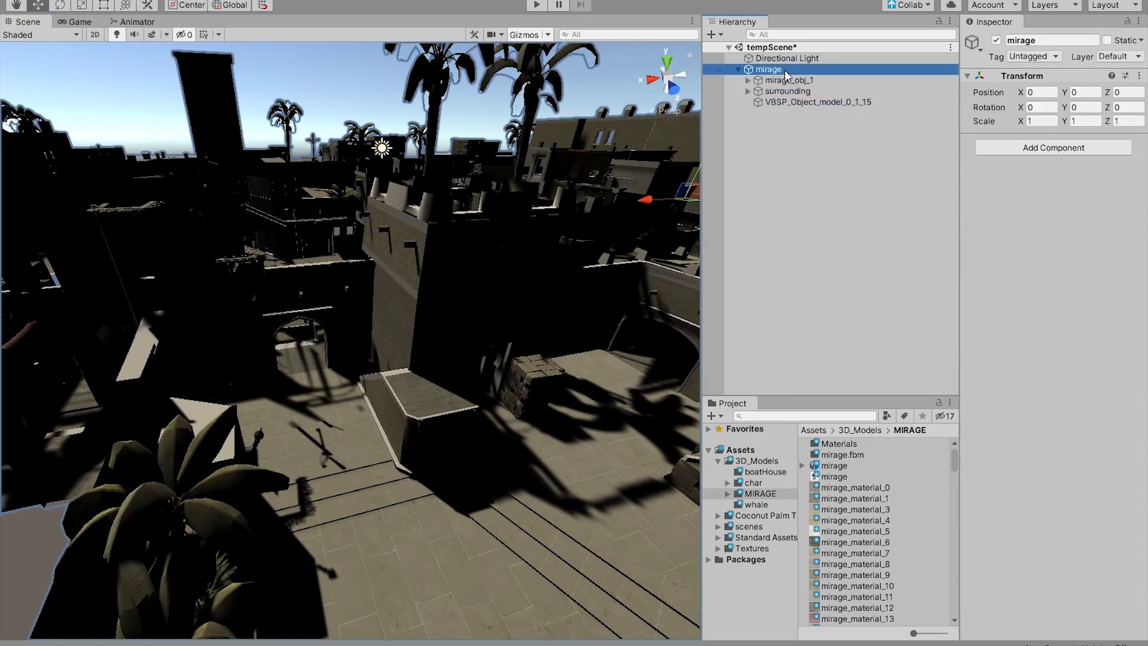
pyautogui.rightClick(781, 70)
pyautogui.click(741, 174)
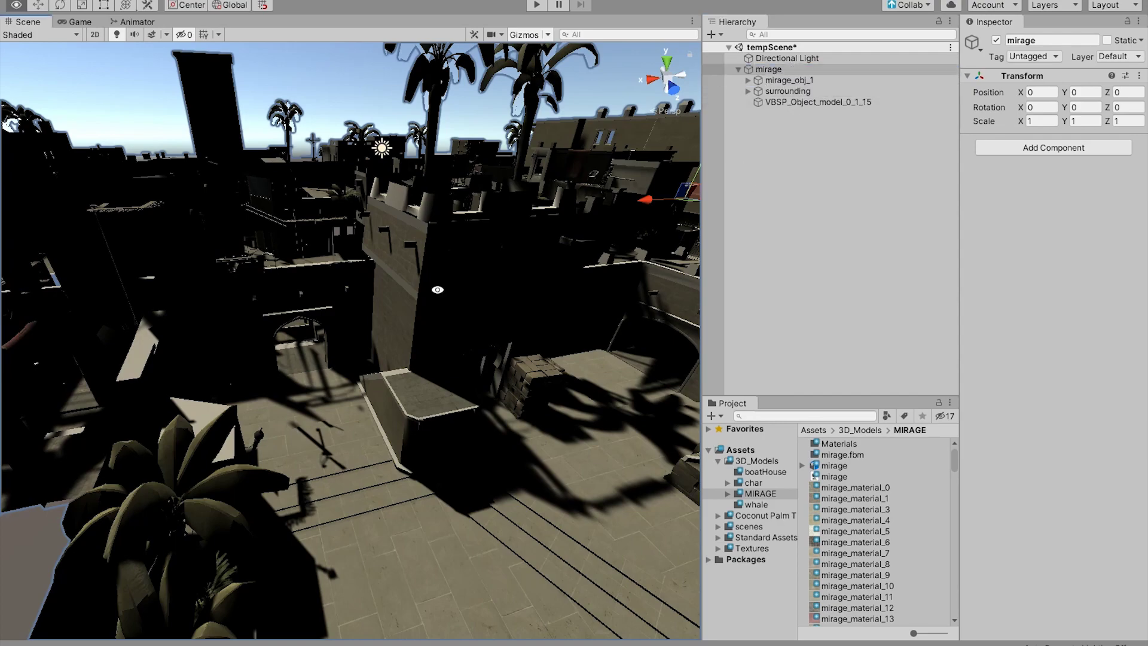
# Open the Lighting Settings for tempScene.
pyautogui.keyDown('alt'); pyautogui.moveTo(438, 287); pyautogui.dragTo(641, 328); pyautogui.keyUp('alt')
pyautogui.moveTo(640, 328); pyautogui.dragTo(317, 338, button='middle')
pyautogui.click(505, 361)
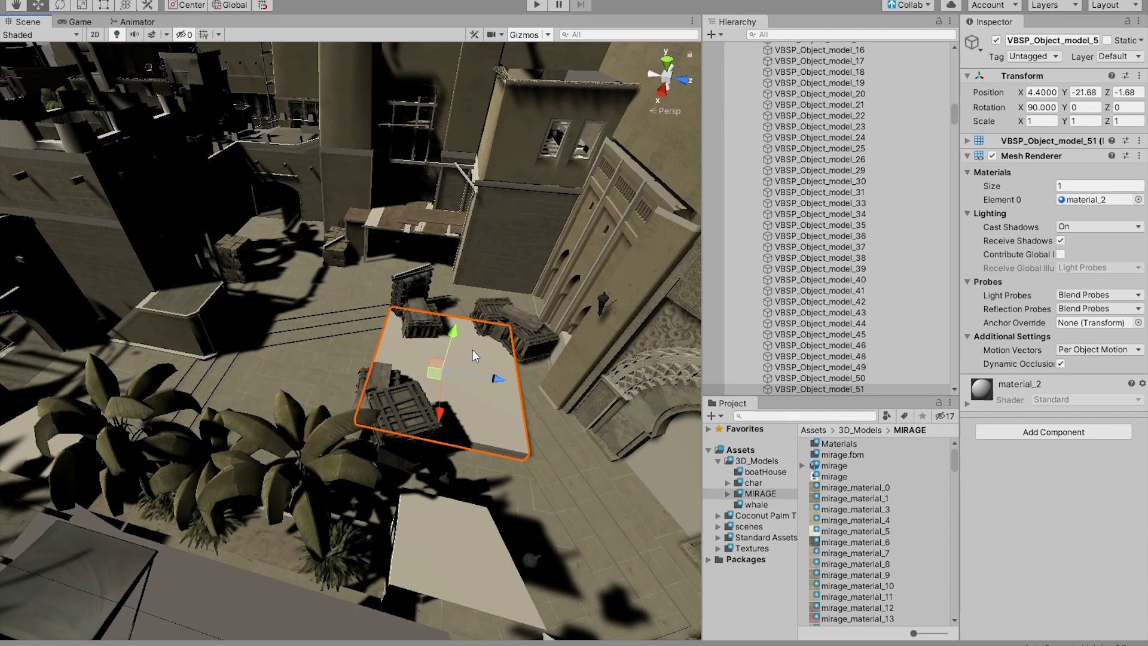
pyautogui.moveTo(472, 349); pyautogui.dragTo(466, 353, button='right')
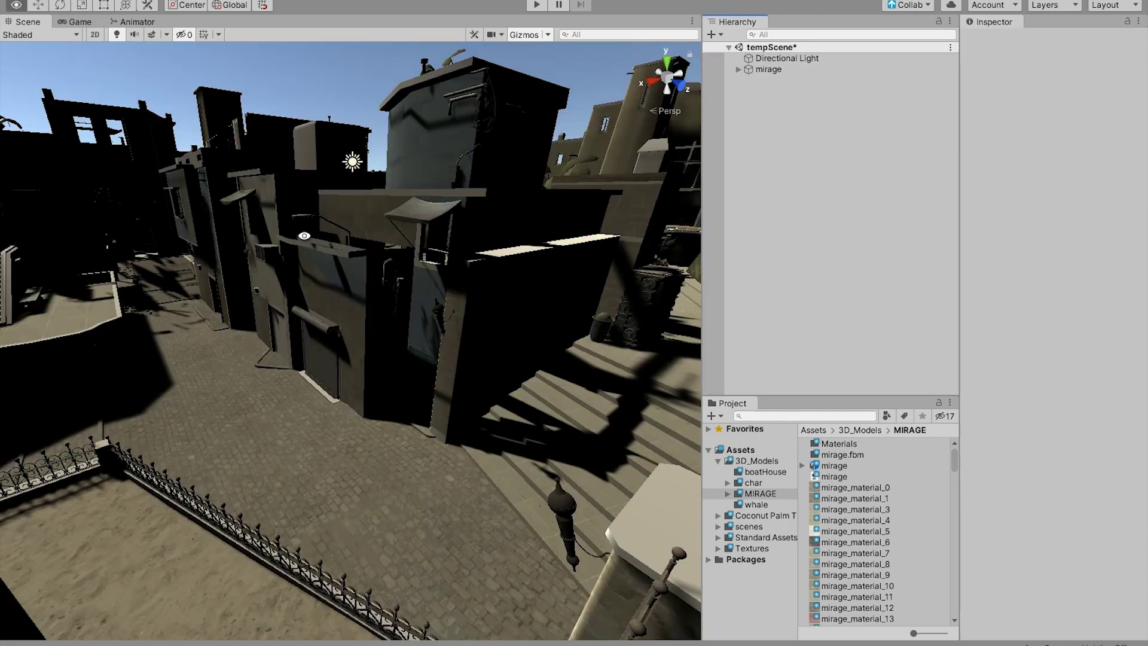
pyautogui.press('q')
pyautogui.moveTo(304, 236)
pyautogui.mouseDown(button='right')
pyautogui.moveTo(272, 215)
pyautogui.moveTo(304, 240)
pyautogui.mouseUp(button='right')
pyautogui.press('e')
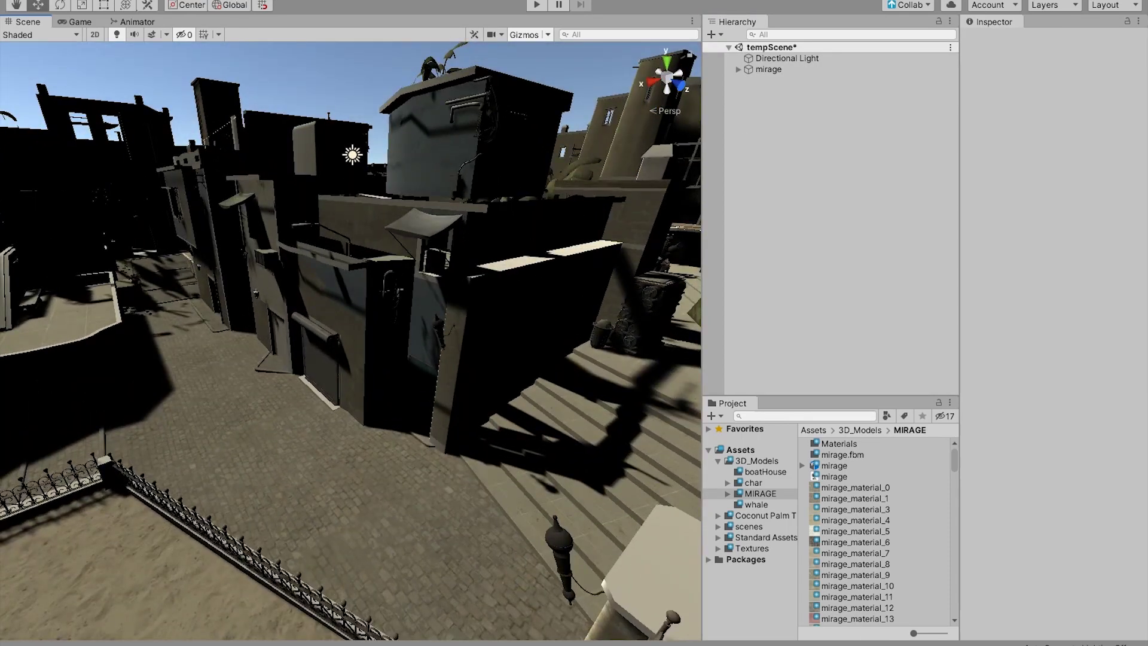
pyautogui.click(342, 0)
pyautogui.moveTo(468, 152)
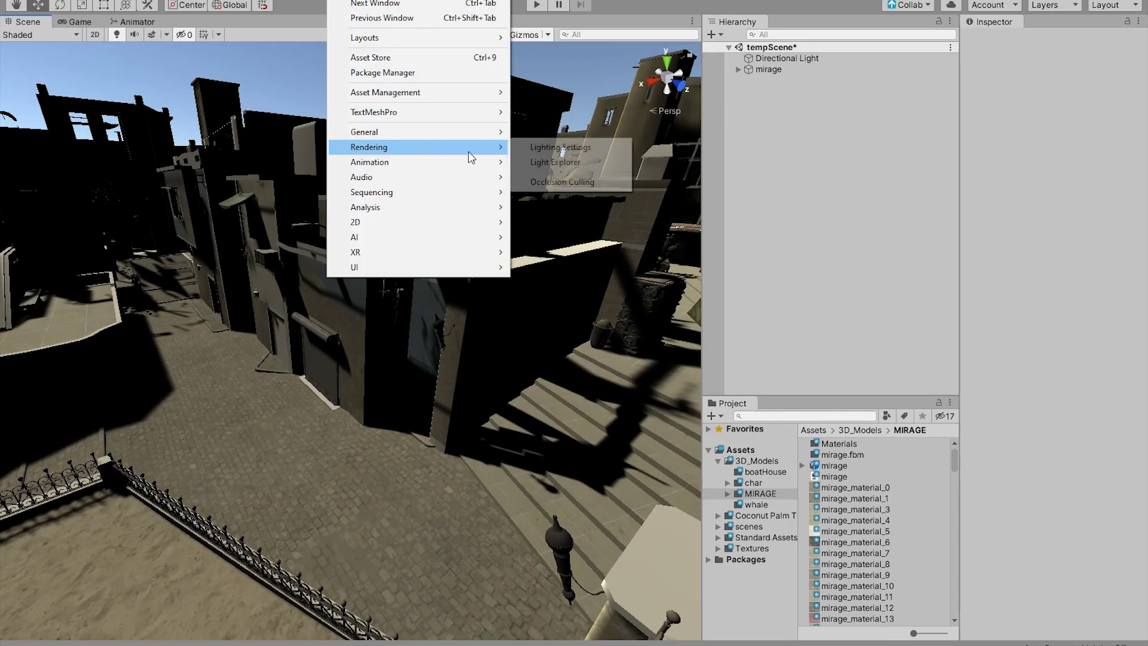
pyautogui.click(578, 147)
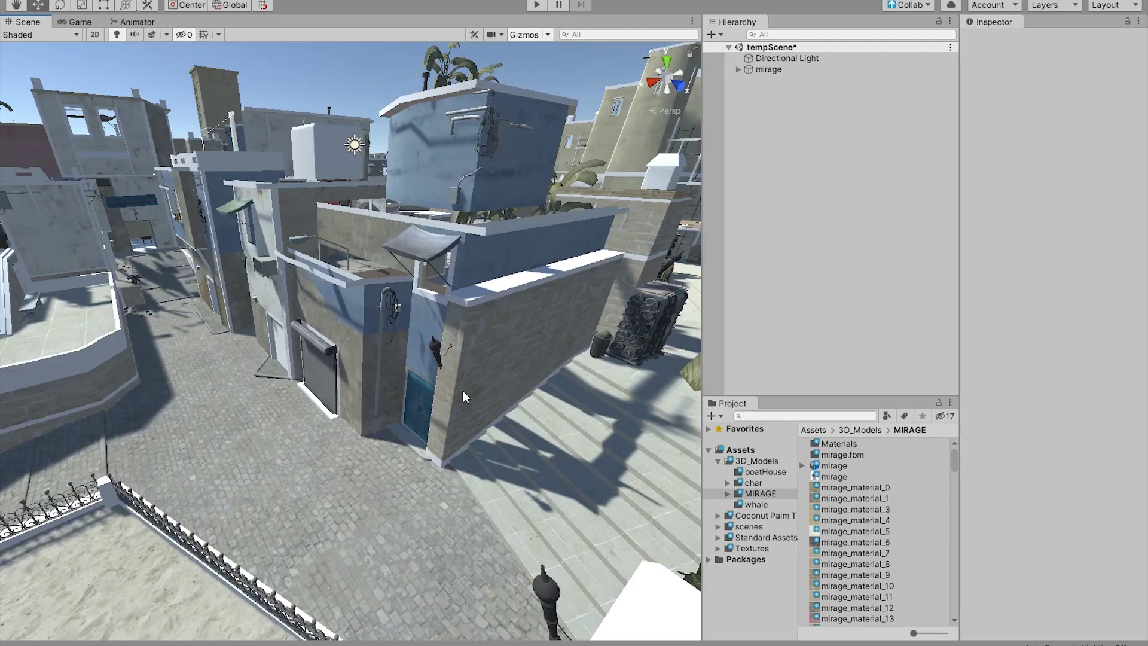
# Set Cast Shadows to Two Sided on the brick wall beside the stairs.
pyautogui.scroll(5, 418, 343)
pyautogui.moveTo(418, 343); pyautogui.dragTo(480, 349, button='right')
pyautogui.moveTo(344, 314); pyautogui.dragTo(402, 250, button='right')
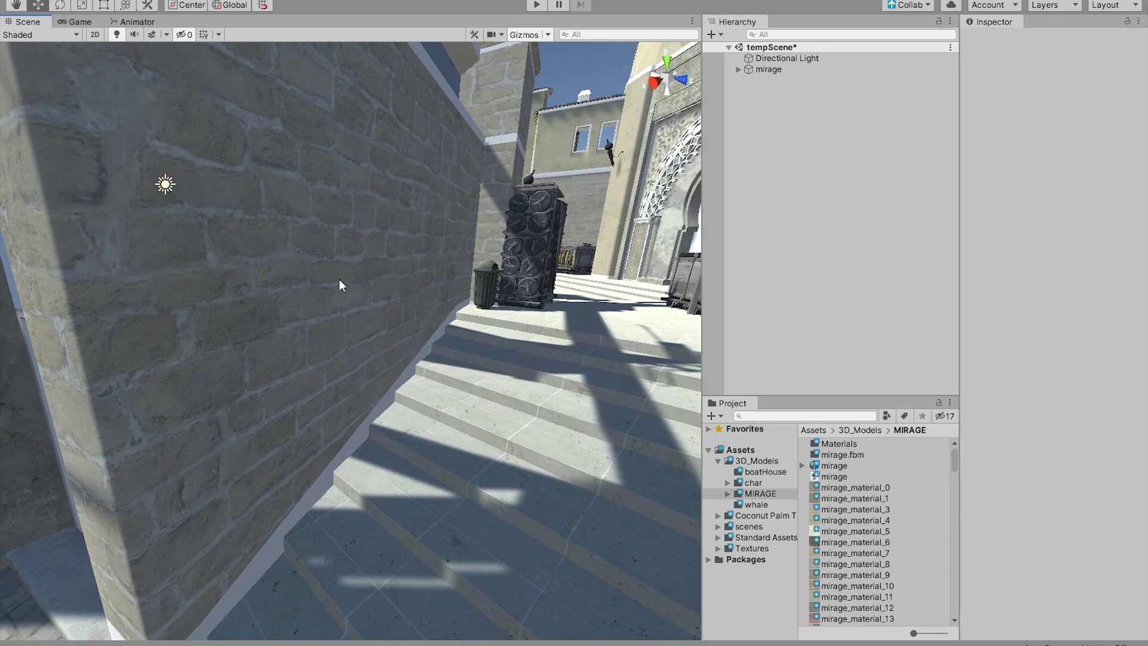
pyautogui.click(261, 221)
pyautogui.moveTo(465, 302); pyautogui.dragTo(439, 302, button='right')
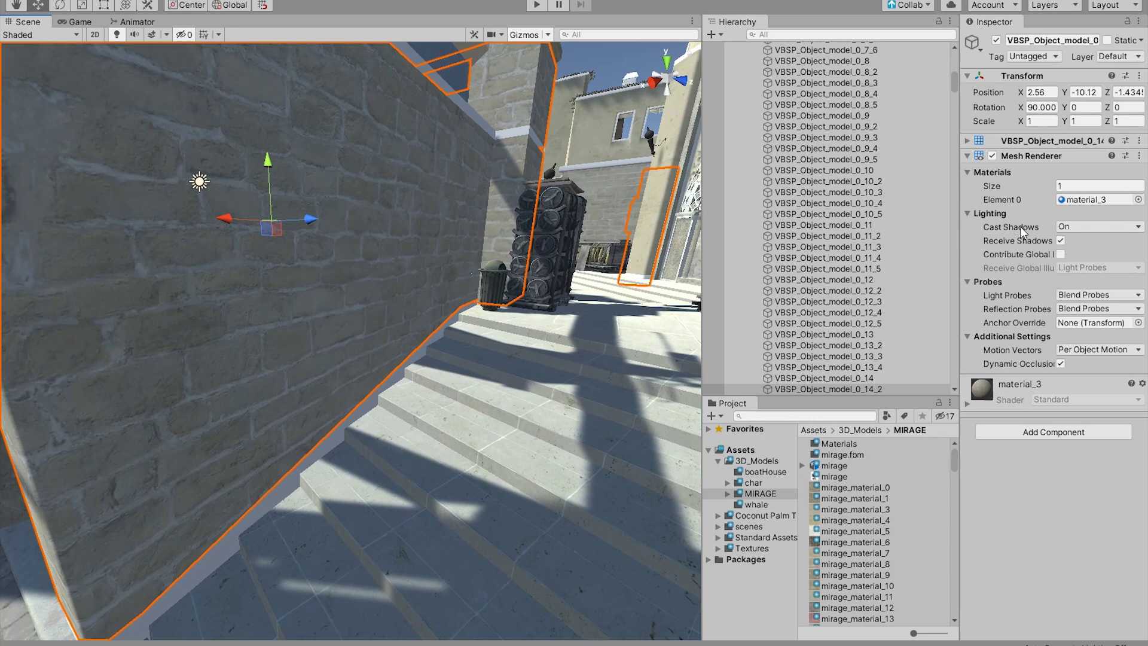
pyautogui.click(1082, 227)
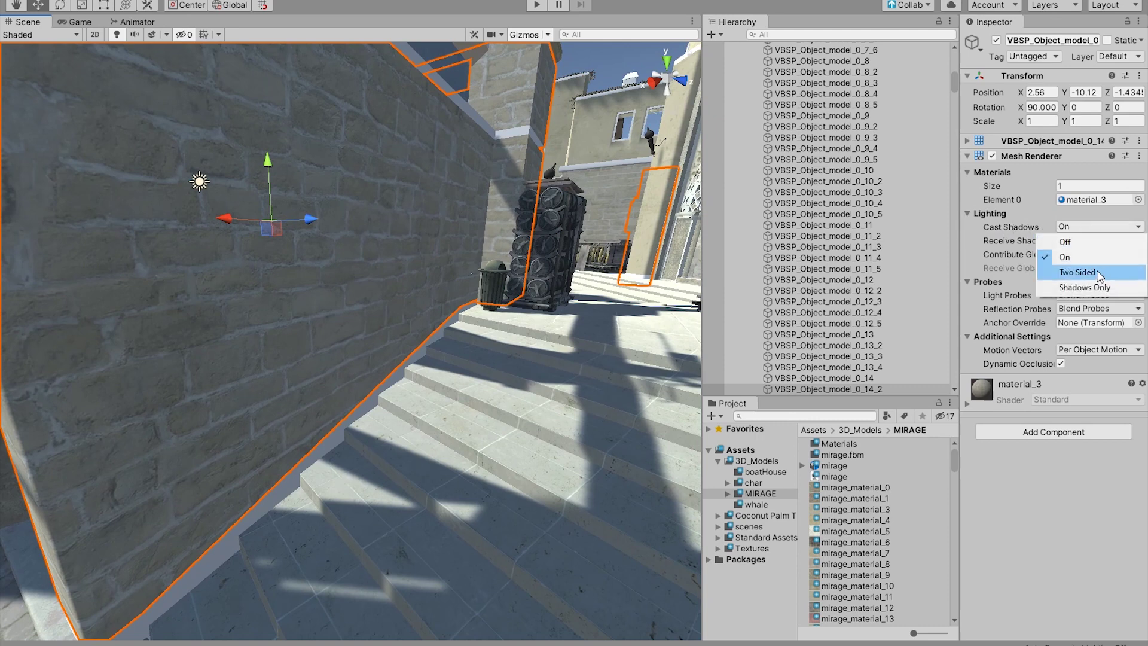
pyautogui.click(1076, 273)
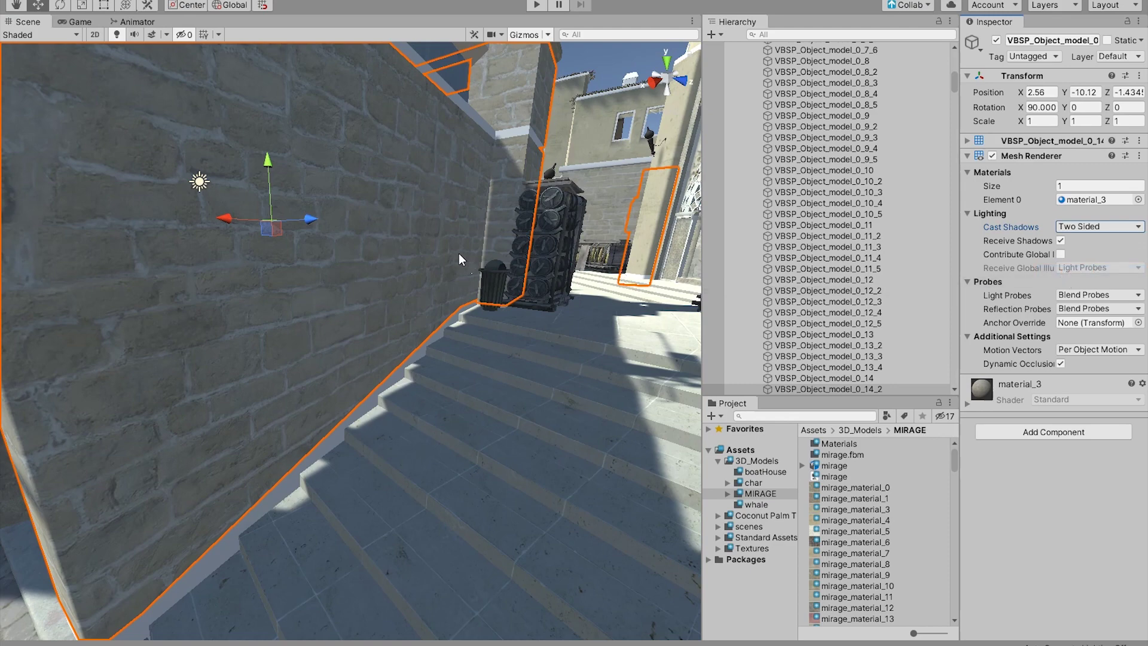
pyautogui.moveTo(431, 262)
pyautogui.keyDown('alt'); pyautogui.mouseDown()
pyautogui.moveTo(646, 298)
pyautogui.moveTo(422, 273)
pyautogui.mouseUp(); pyautogui.keyUp('alt')
pyautogui.moveTo(422, 273); pyautogui.dragTo(478, 331, button='right')
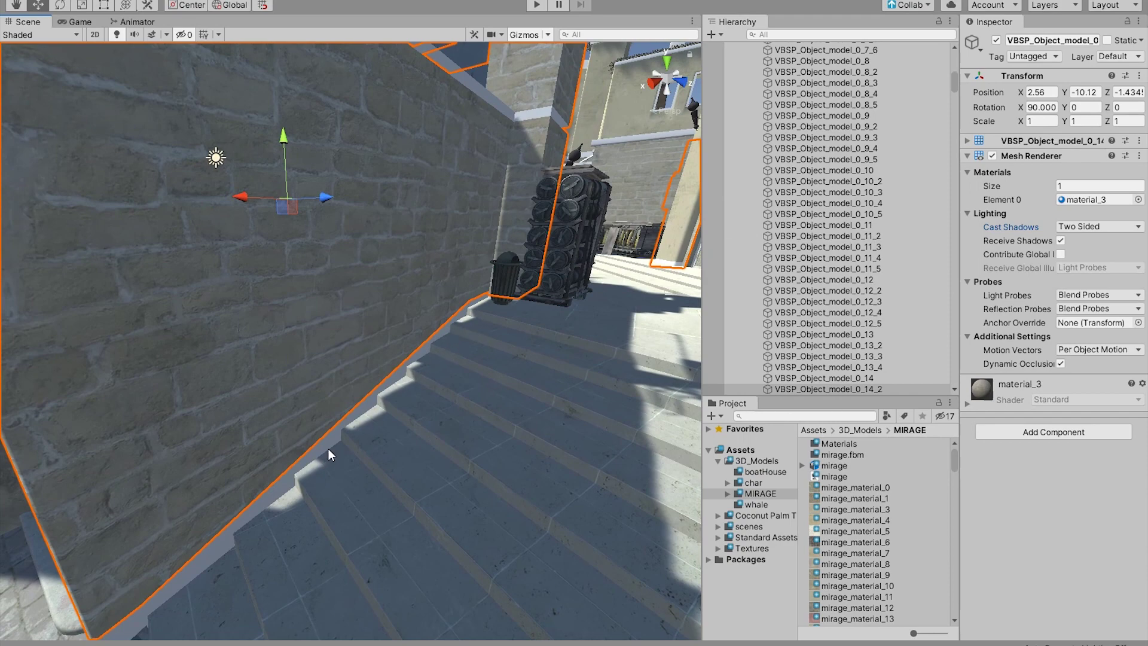
# Open the Cast Shadows options for the white trim along the stairs.
pyautogui.click(400, 399)
pyautogui.moveTo(428, 359); pyautogui.dragTo(407, 377, button='right')
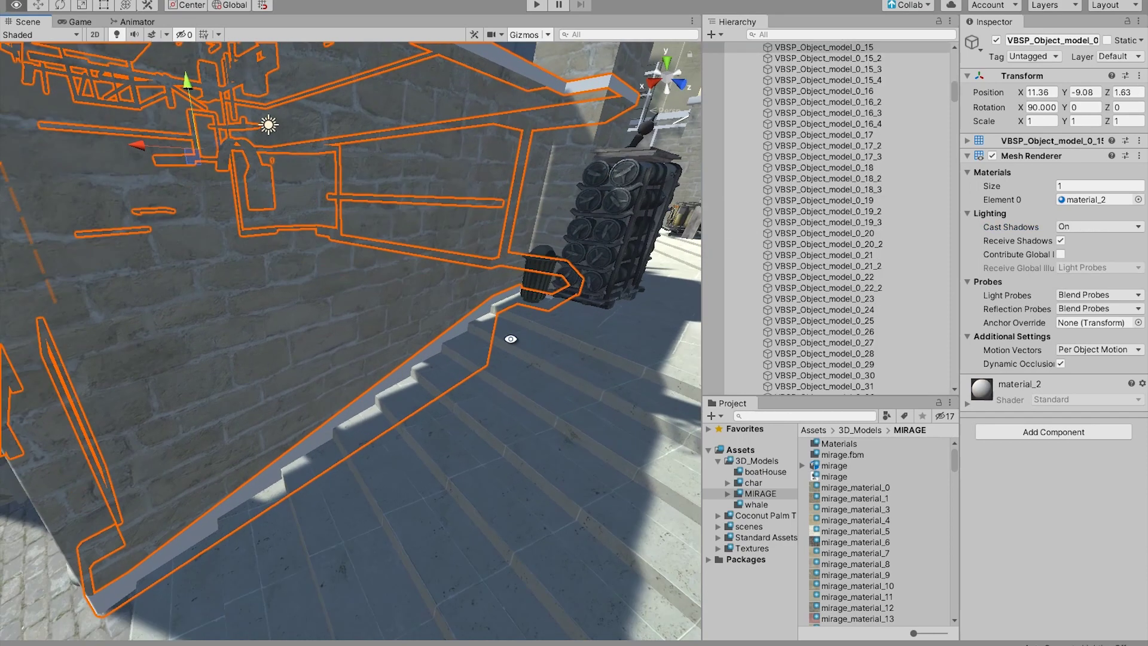
pyautogui.click(1081, 226)
pyautogui.scroll(5, 408, 375)
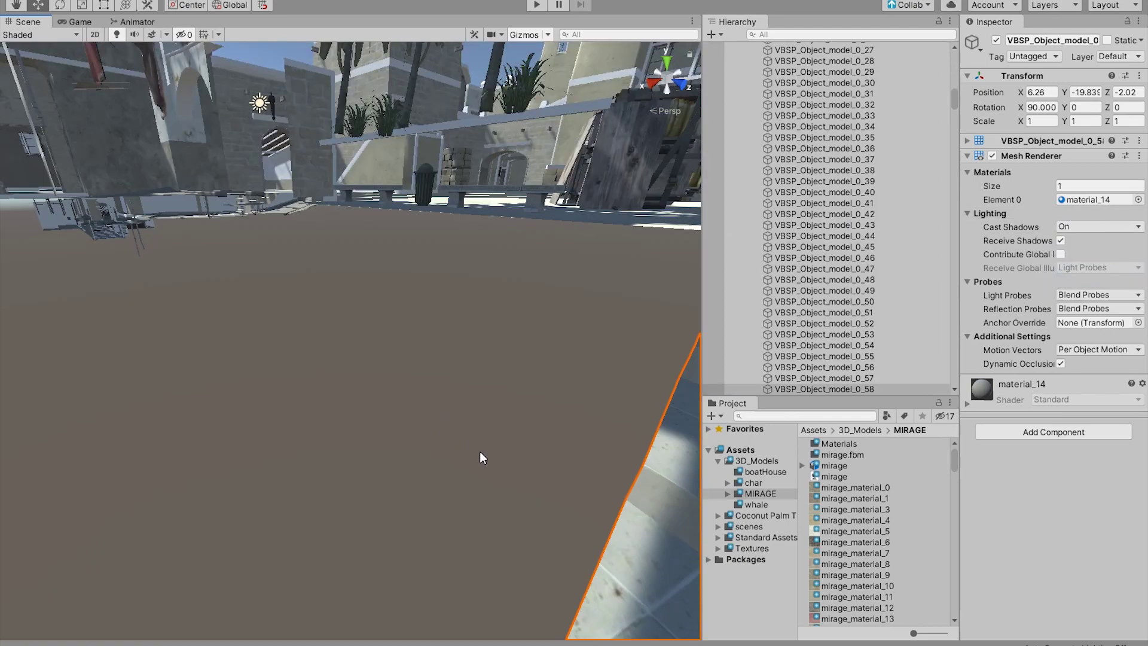
# Set the realtime shadow Bias of the Directional Light to 0.
pyautogui.scroll(-2, 498, 466)
pyautogui.moveTo(471, 453); pyautogui.dragTo(349, 341, button='middle')
pyautogui.moveTo(955, 97); pyautogui.dragTo(953, 48)
pyautogui.click(738, 69)
pyautogui.click(789, 58)
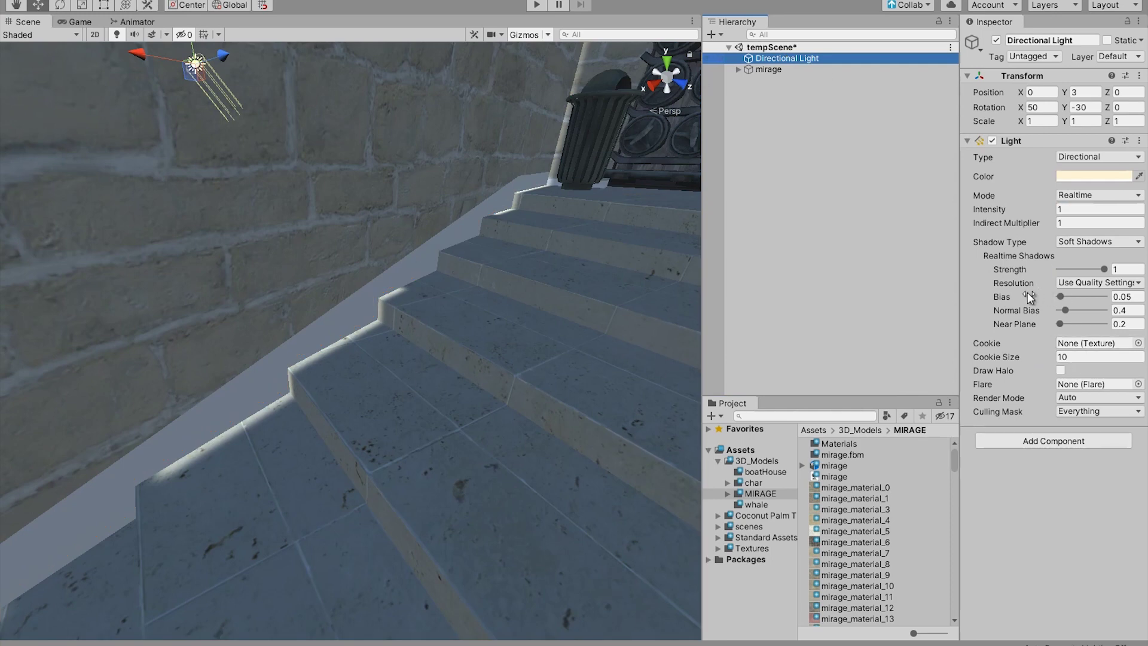
pyautogui.click(1060, 297)
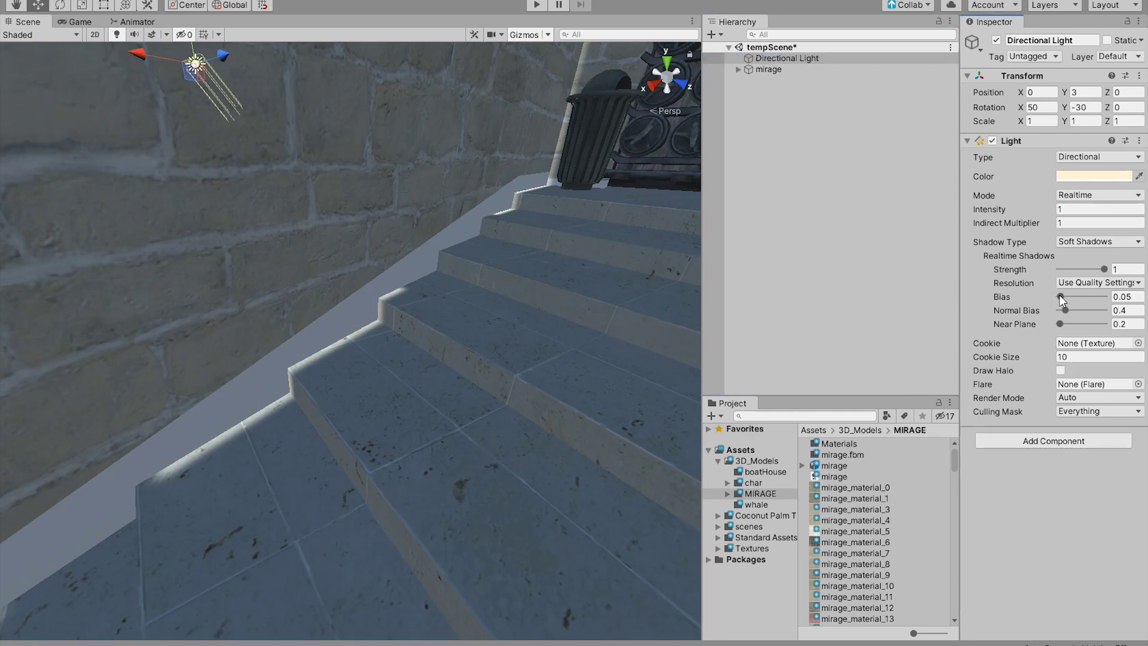
pyautogui.moveTo(1062, 299); pyautogui.dragTo(1009, 298)
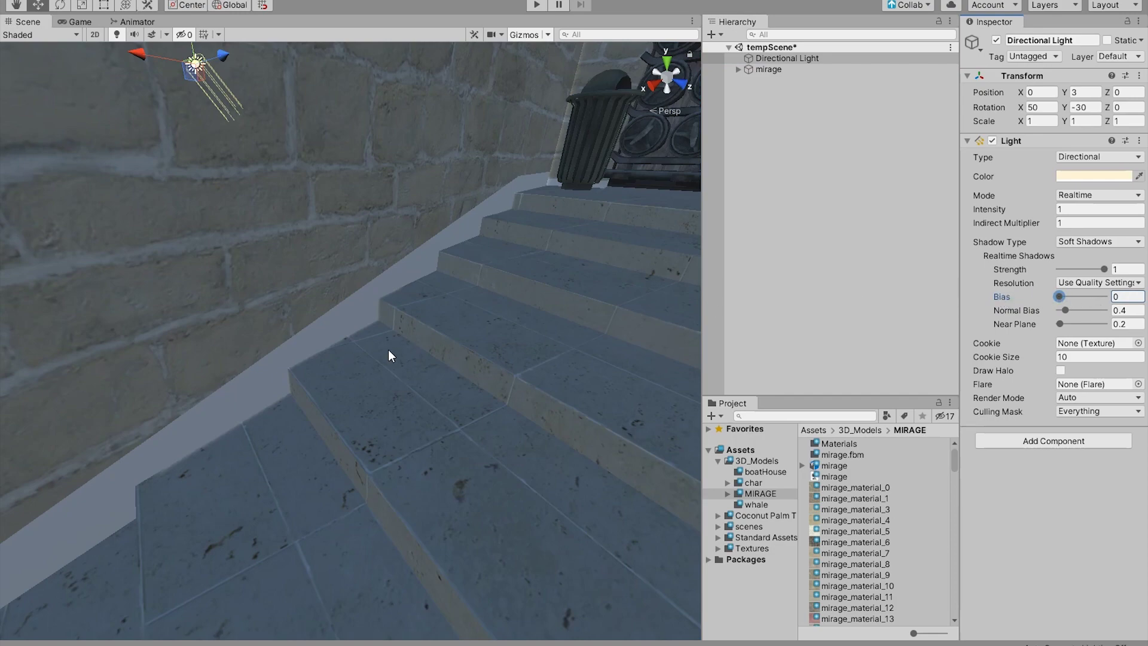
pyautogui.keyDown('alt'); pyautogui.moveTo(366, 363); pyautogui.dragTo(313, 366); pyautogui.keyUp('alt')
pyautogui.scroll(-8, 314, 367)
pyautogui.moveTo(313, 366); pyautogui.dragTo(359, 374, button='right')
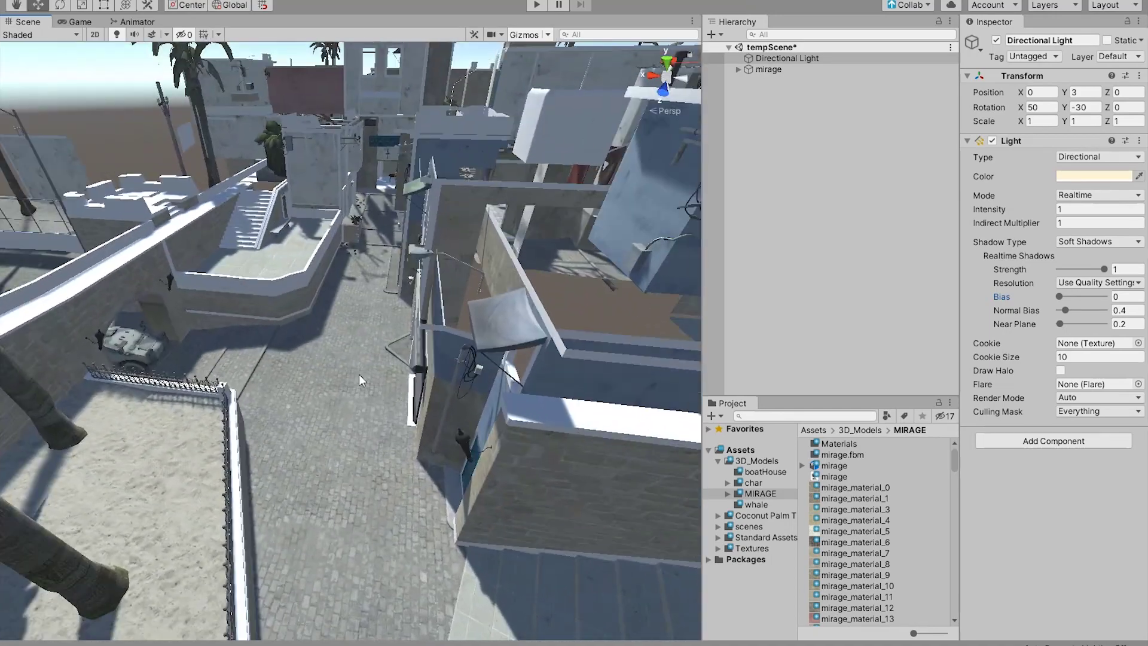
pyautogui.click(346, 357)
pyautogui.scroll(6, 861, 261)
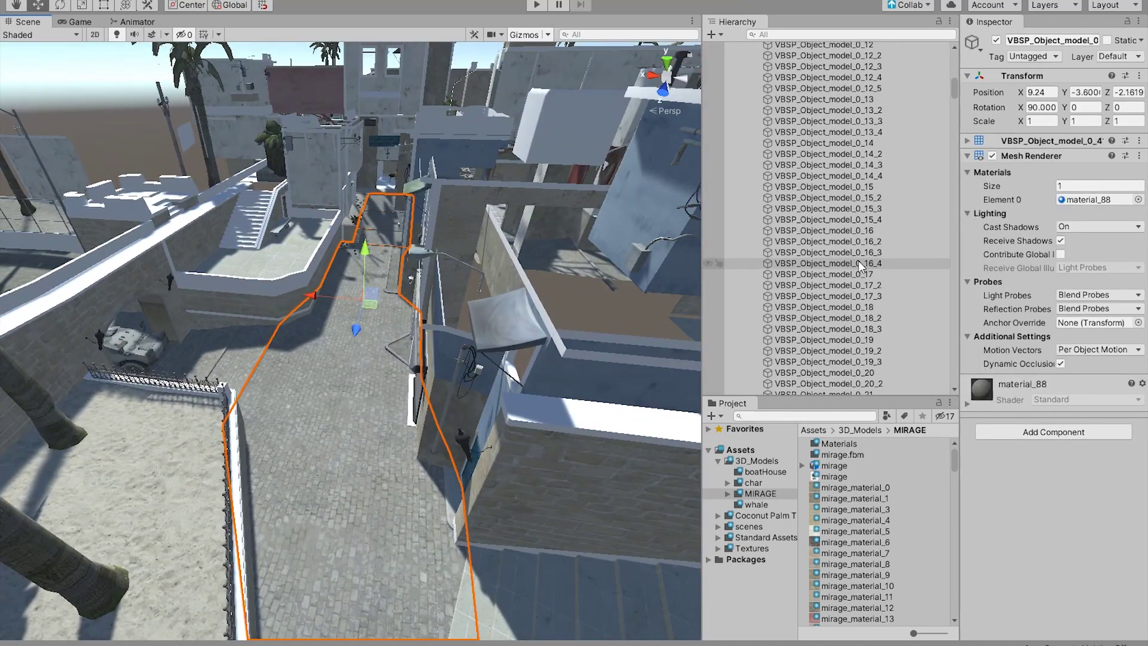
pyautogui.click(846, 241)
pyautogui.scroll(14, 839, 222)
pyautogui.scroll(6, 817, 112)
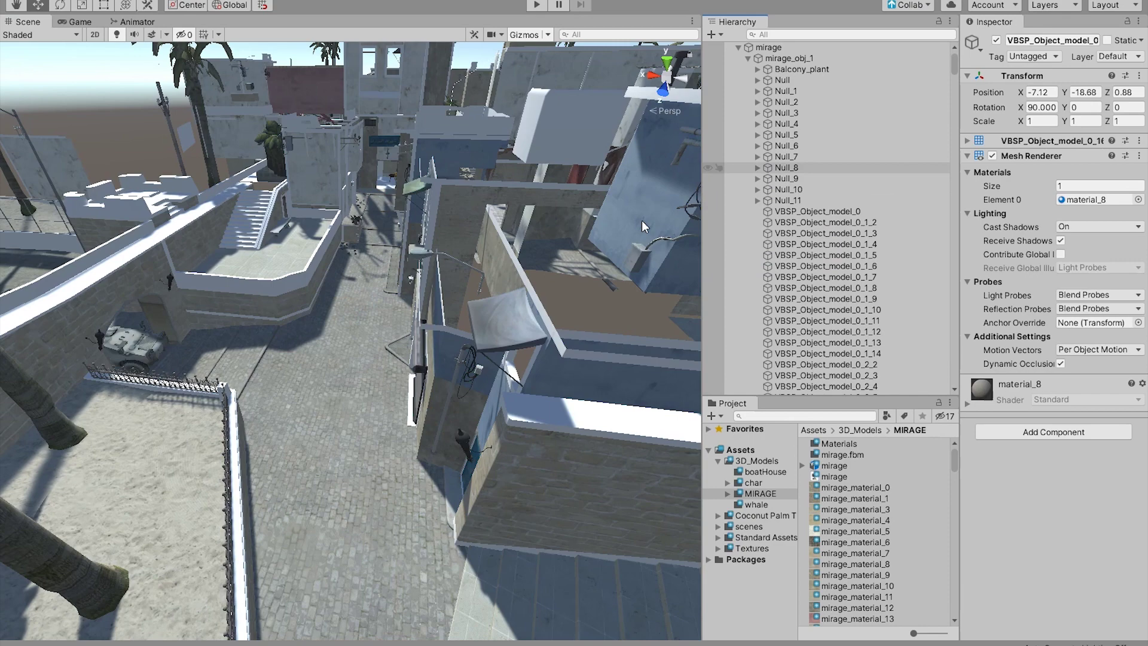
# Try to add a Mesh Collider to the cobblestone street alone.
pyautogui.keyDown('alt'); pyautogui.moveTo(316, 352); pyautogui.dragTo(357, 363); pyautogui.keyUp('alt')
pyautogui.click(357, 362)
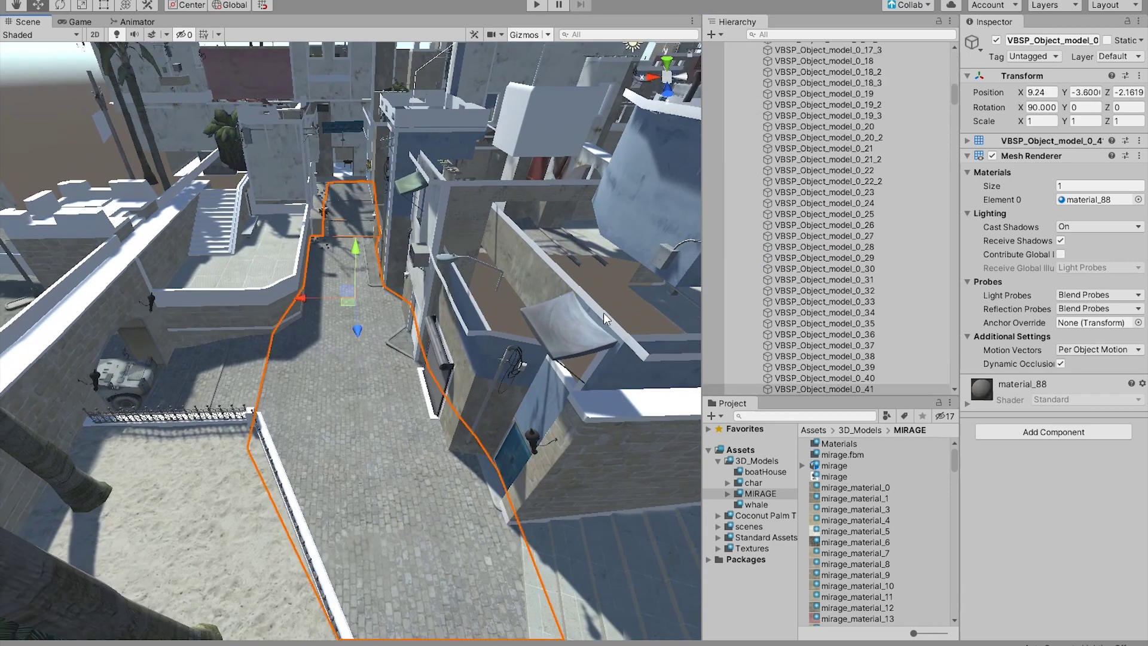
pyautogui.click(1004, 432)
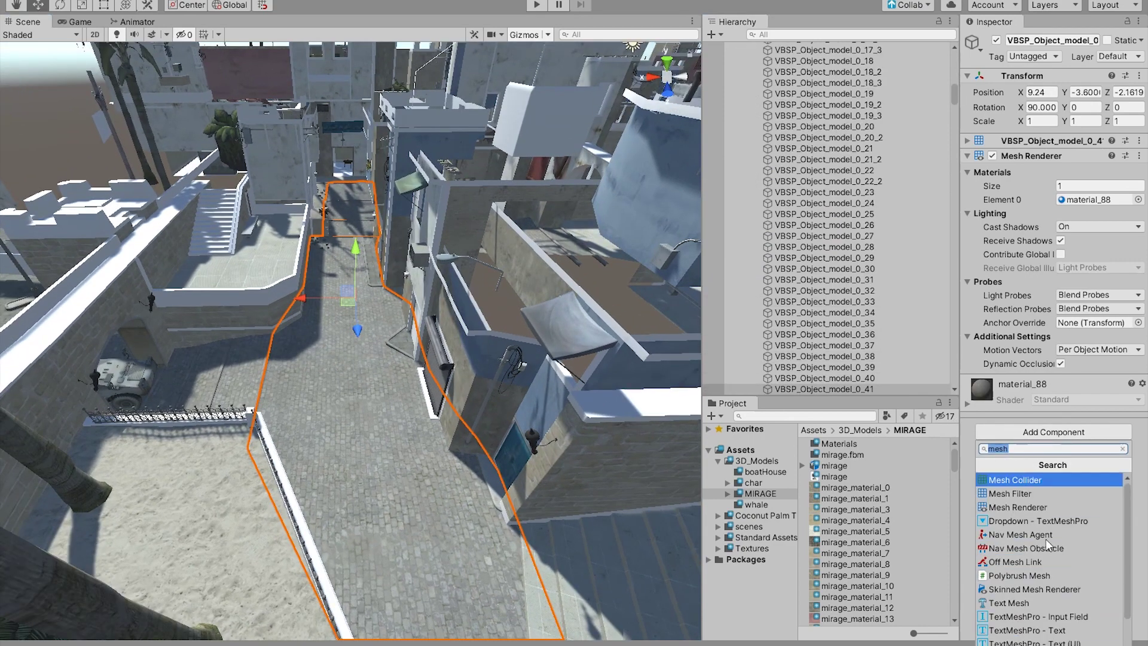
pyautogui.click(1043, 480)
# Add a Mesh Collider to all mirage objects at once, including the children of the Null groups but excluding the Directional Light.
pyautogui.click(834, 289)
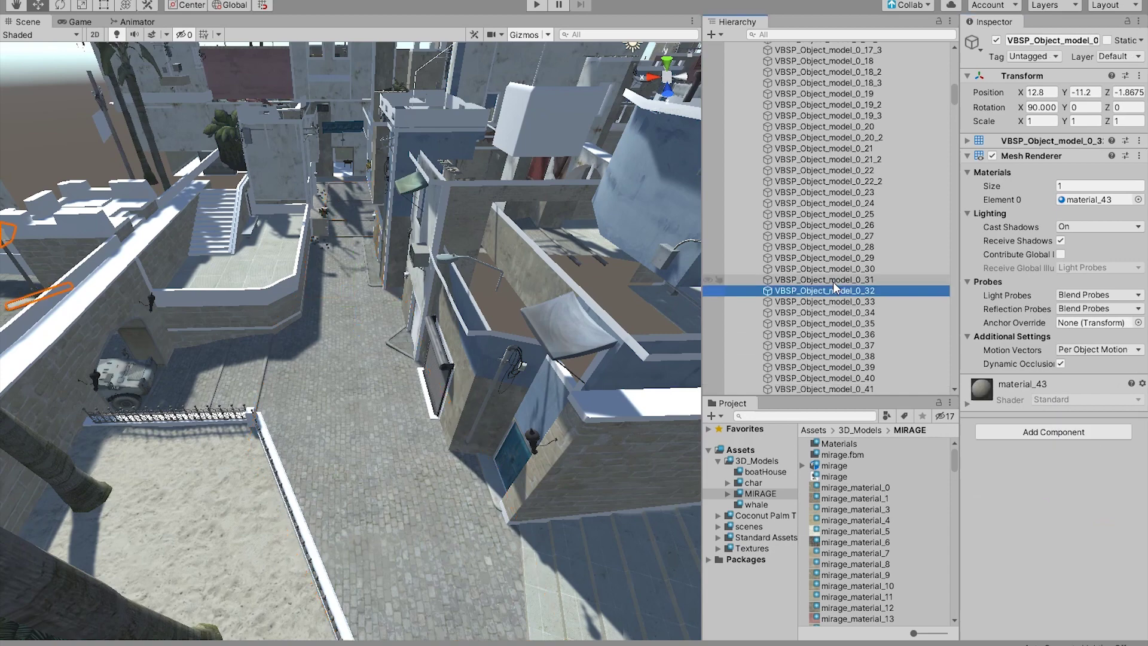
pyautogui.moveTo(956, 93); pyautogui.dragTo(956, 54)
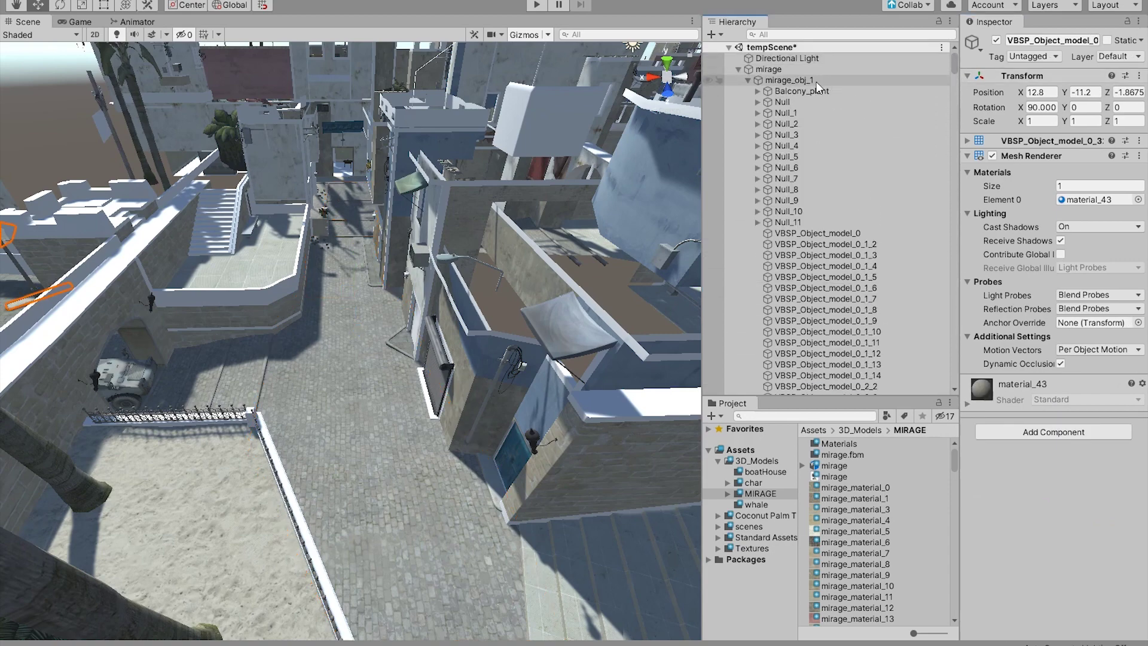
pyautogui.click(801, 91)
pyautogui.hotkey('ctrl', 'a')
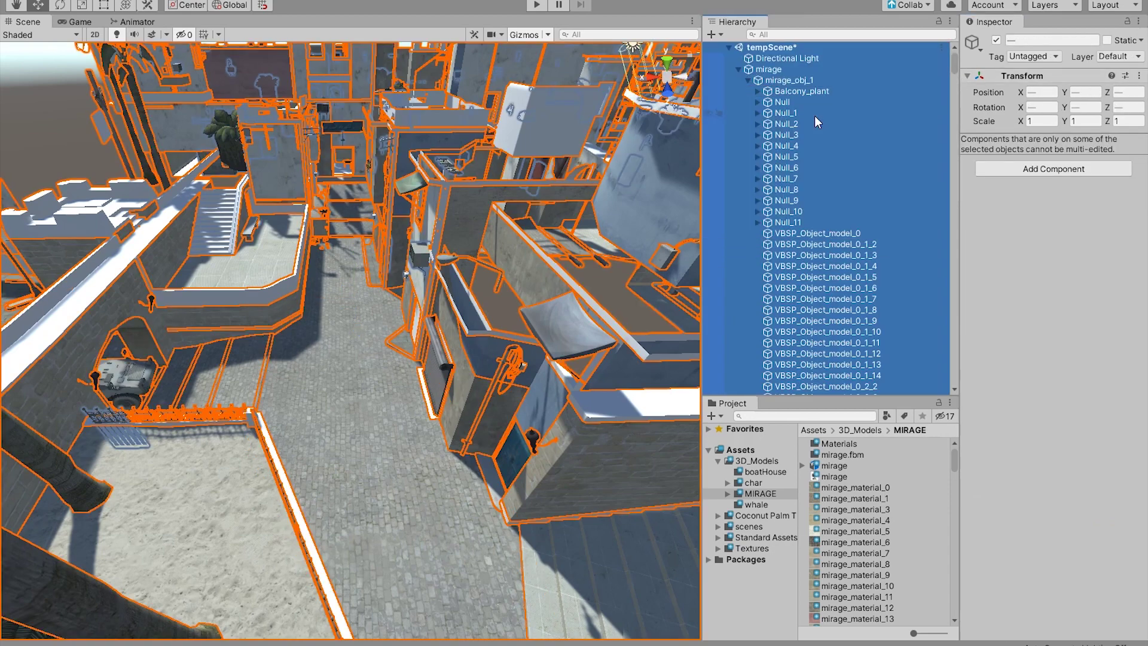
pyautogui.keyDown('ctrl'); pyautogui.click(785, 59); pyautogui.keyUp('ctrl')
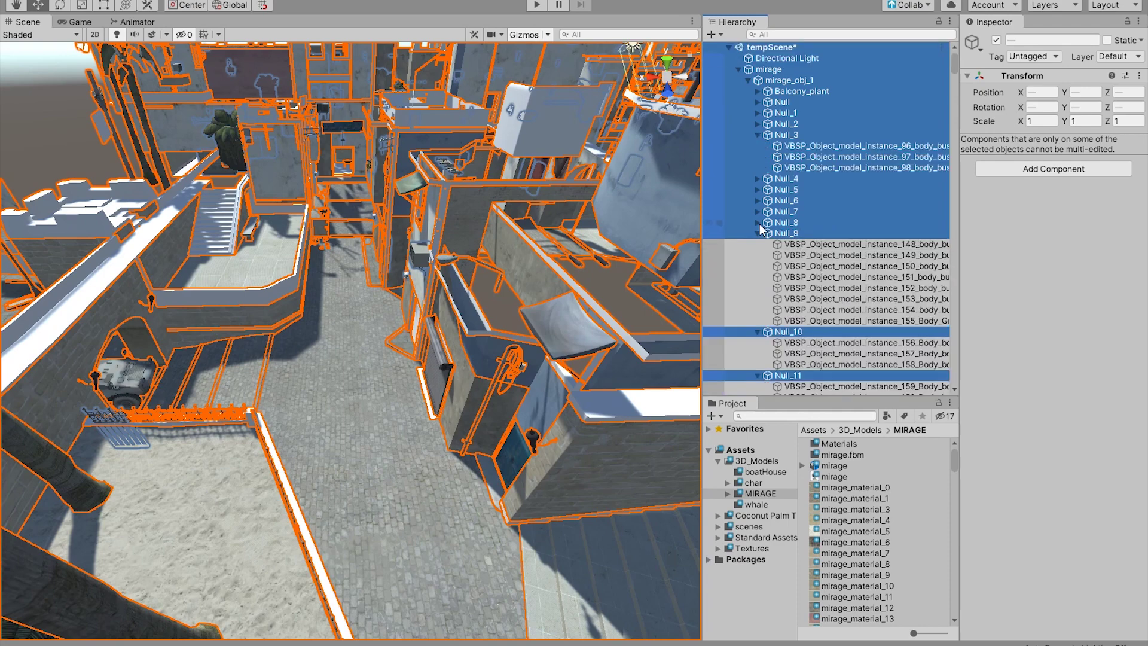
pyautogui.click(758, 223)
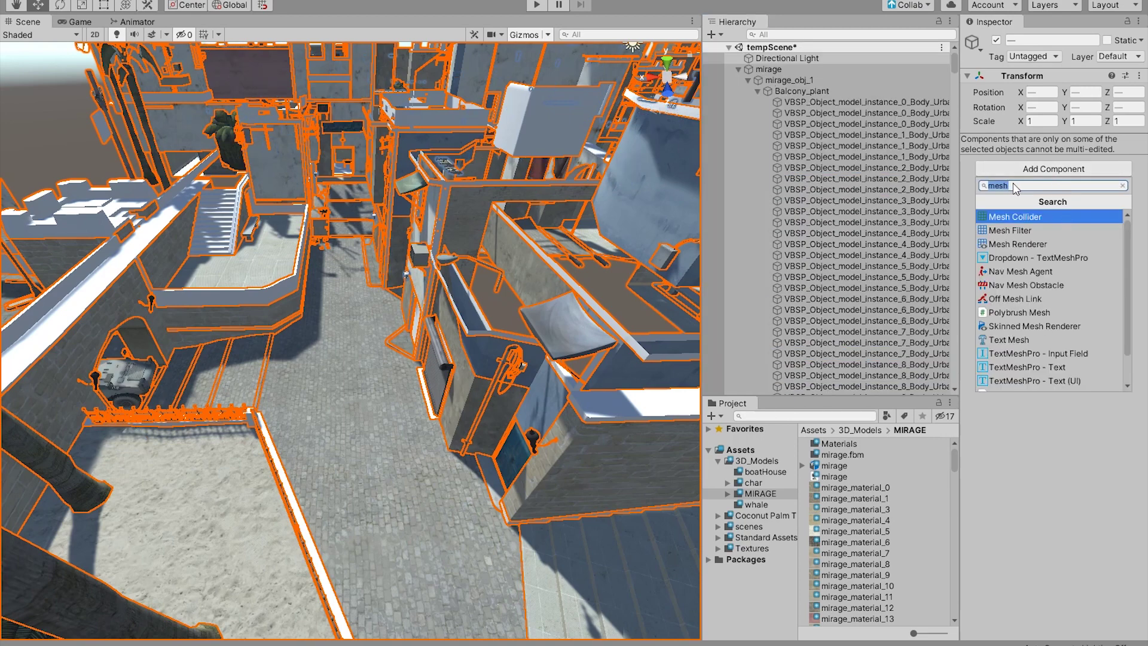
pyautogui.click(1021, 217)
pyautogui.keyDown('alt'); pyautogui.moveTo(409, 296); pyautogui.dragTo(469, 315); pyautogui.keyUp('alt')
pyautogui.click(334, 356)
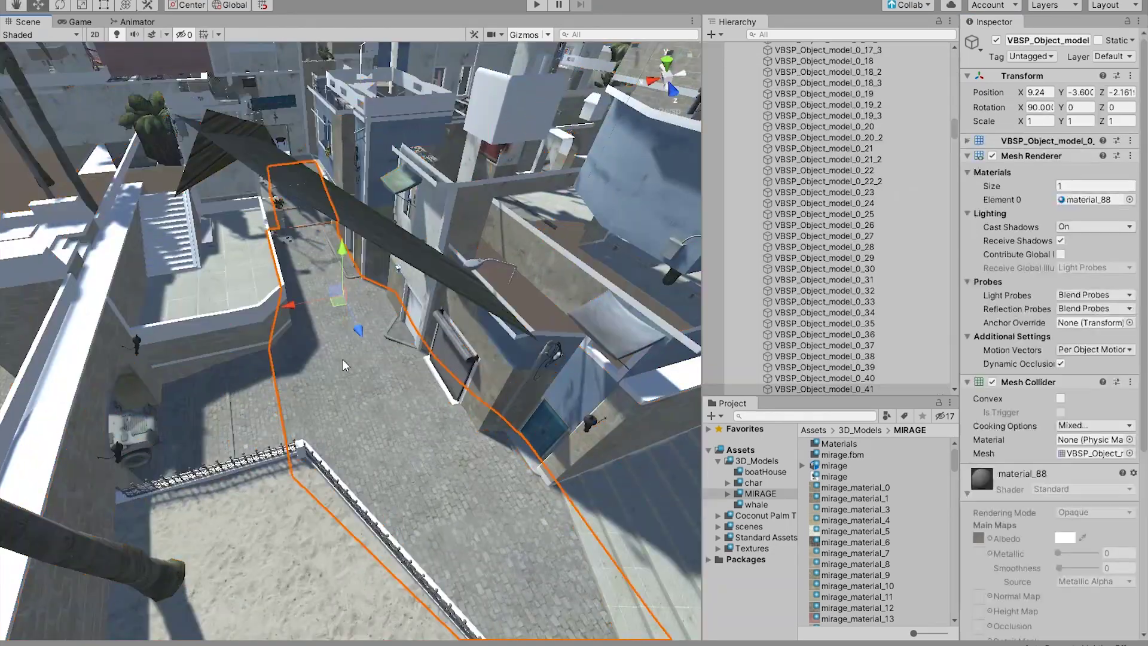
# Place the RigidBodyFPSController prefab from the Standard Assets first-person character Prefabs folder on the cobblestone street.
pyautogui.moveTo(342, 359); pyautogui.dragTo(511, 220, button='right')
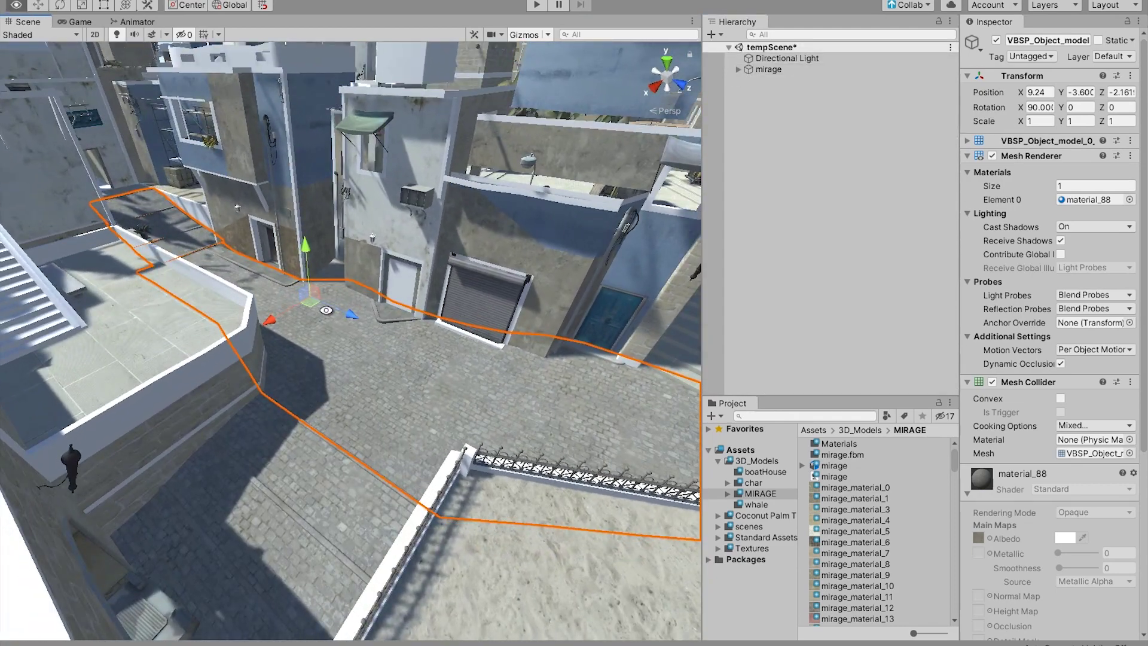
pyautogui.moveTo(483, 303); pyautogui.dragTo(428, 354, button='right')
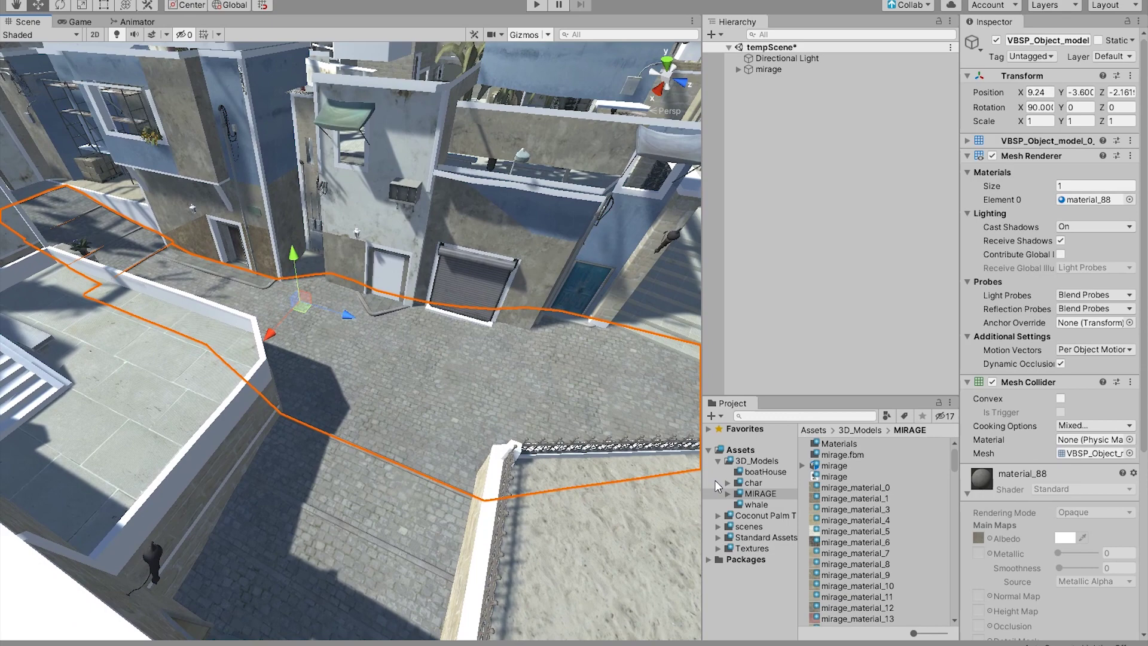
pyautogui.click(719, 460)
pyautogui.click(735, 495)
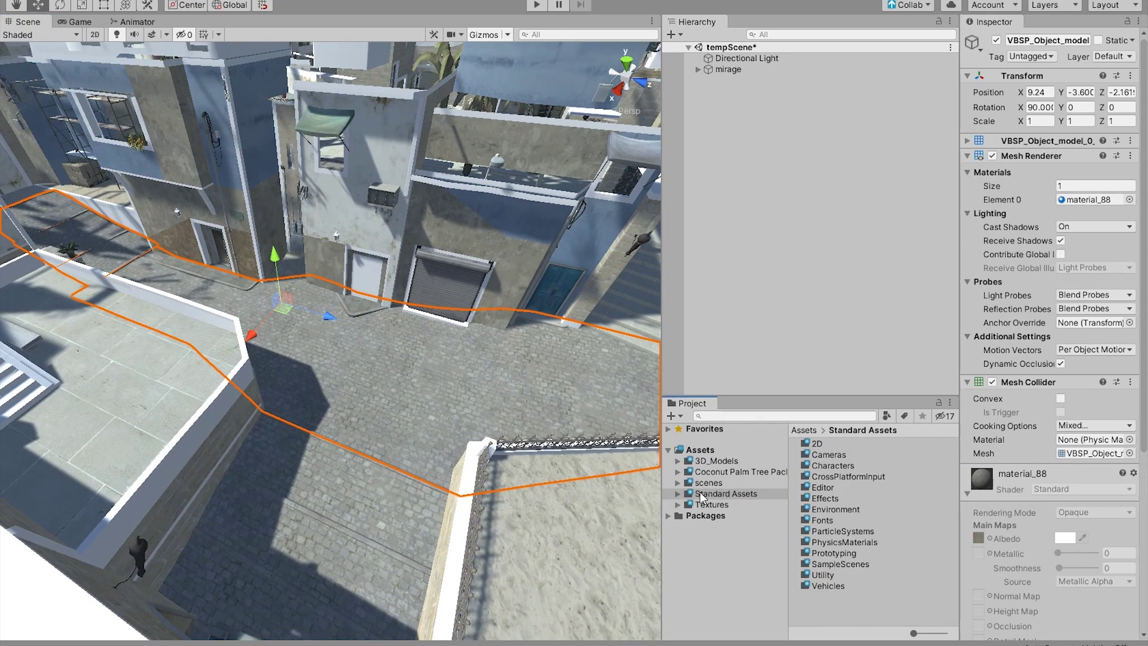
pyautogui.click(679, 494)
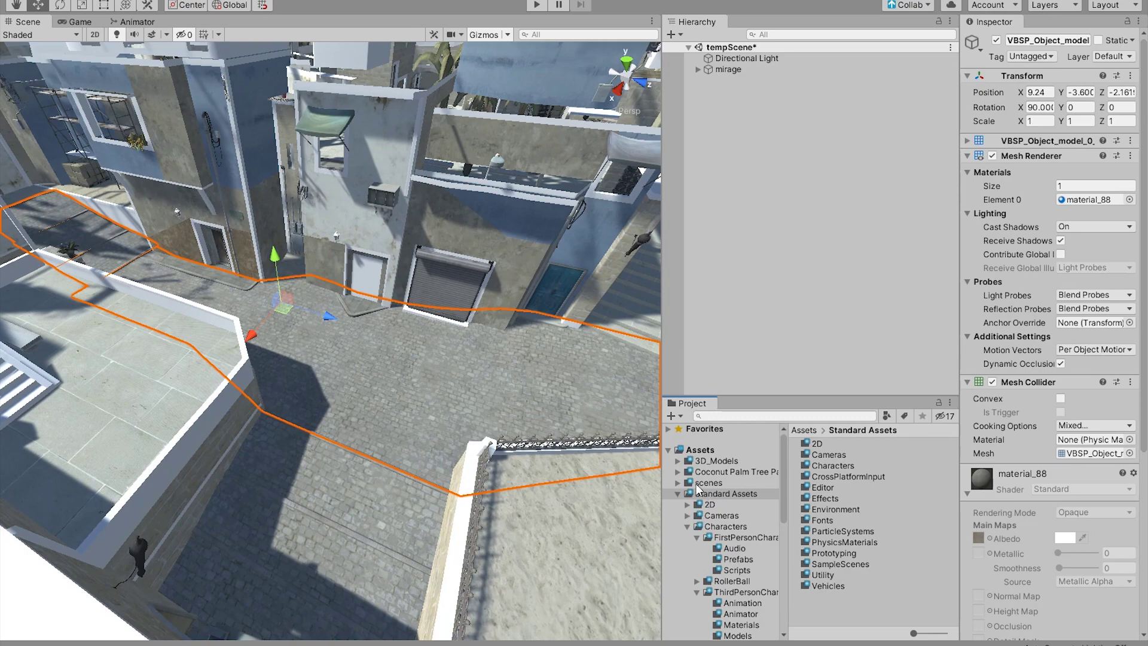
pyautogui.click(744, 537)
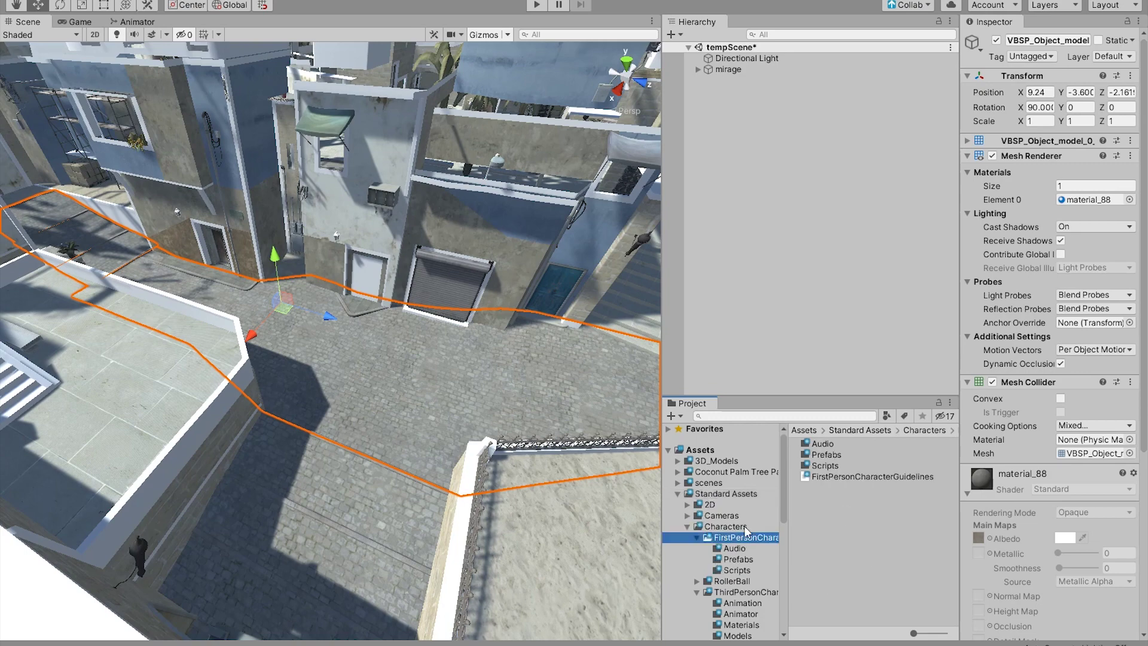
pyautogui.click(734, 561)
pyautogui.moveTo(838, 443); pyautogui.dragTo(423, 359)
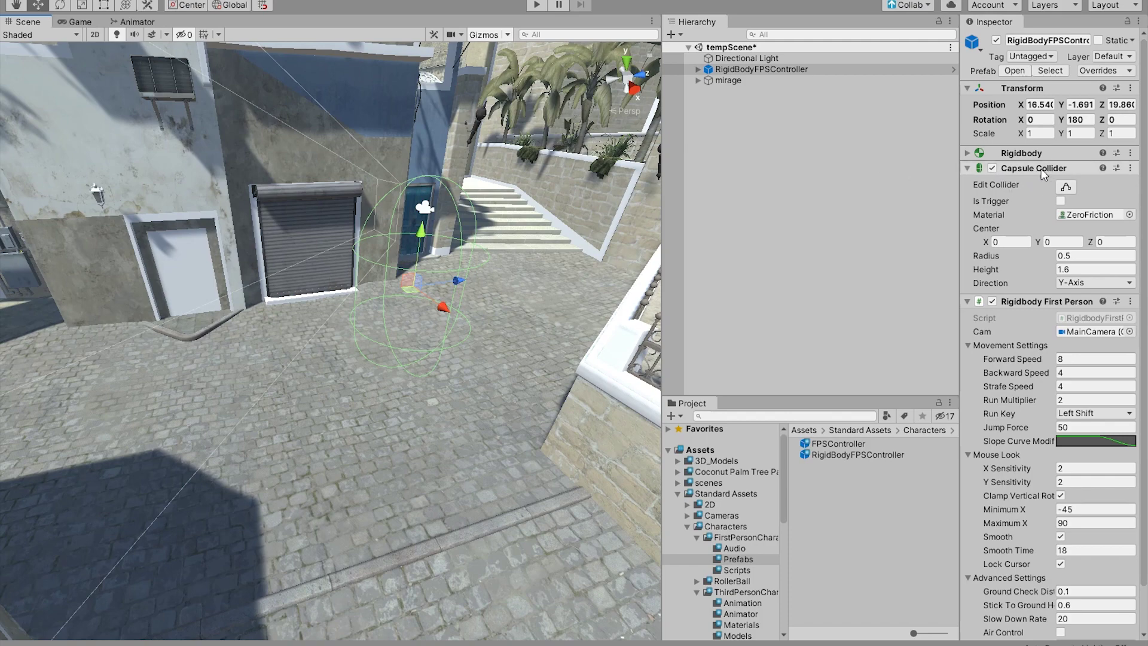
# Scale the RigidBodyFPSController down uniformly so it better suits the size of the street.
pyautogui.press('t')
pyautogui.press('r')
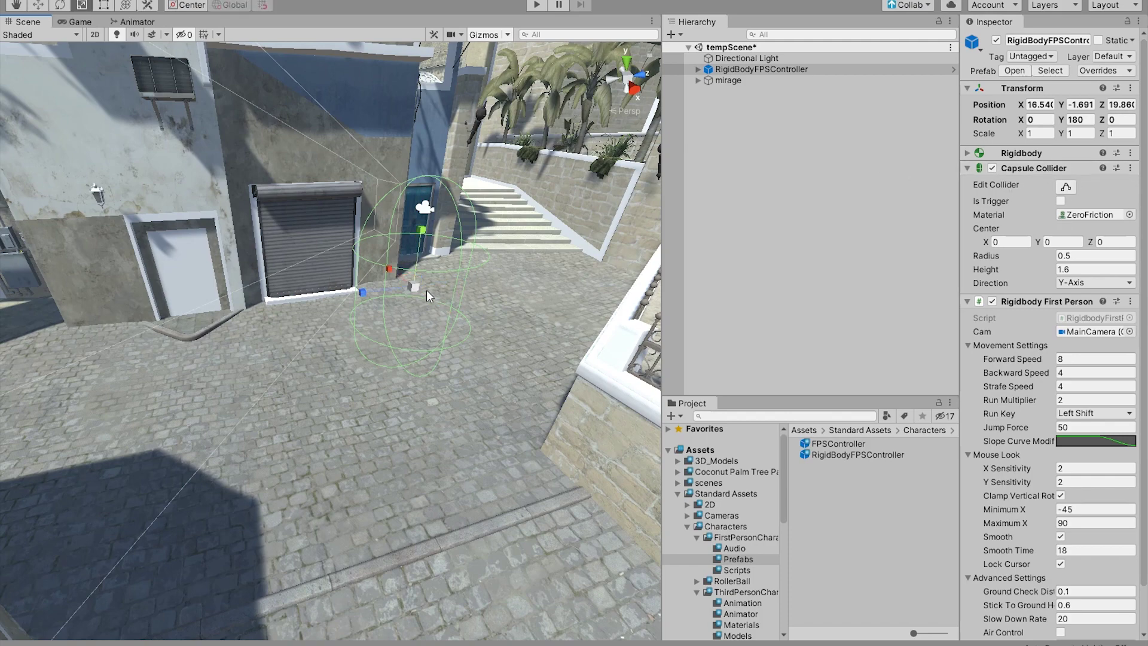
pyautogui.moveTo(412, 288); pyautogui.dragTo(383, 292)
pyautogui.click(748, 138)
# Start Play mode and maximize the Game view.
pyautogui.click(537, 7)
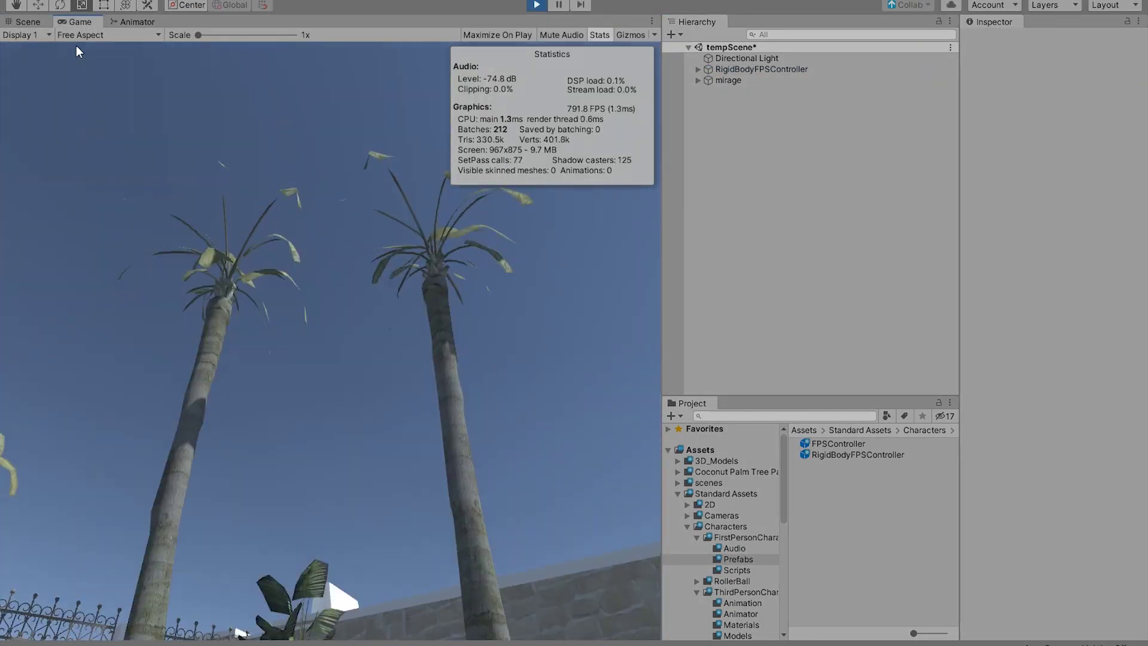
pyautogui.rightClick(72, 23)
pyautogui.click(99, 64)
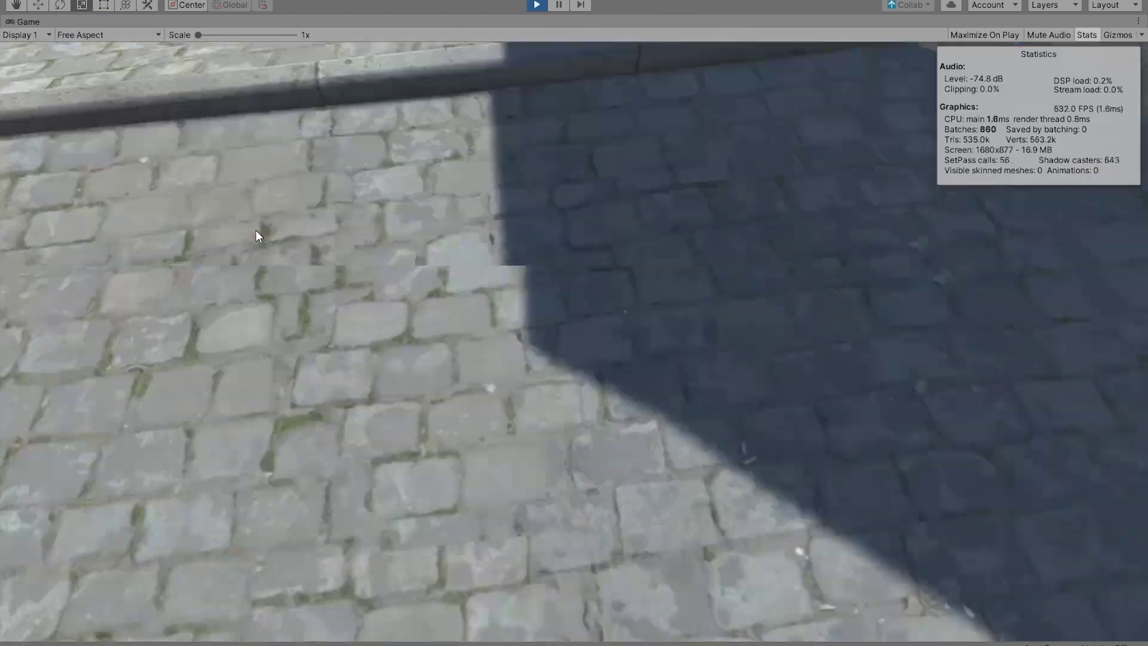
# Walk the first-person controller up the stairs and around the plaza to examine the map's collisions, scale and shadows.
pyautogui.press('w')
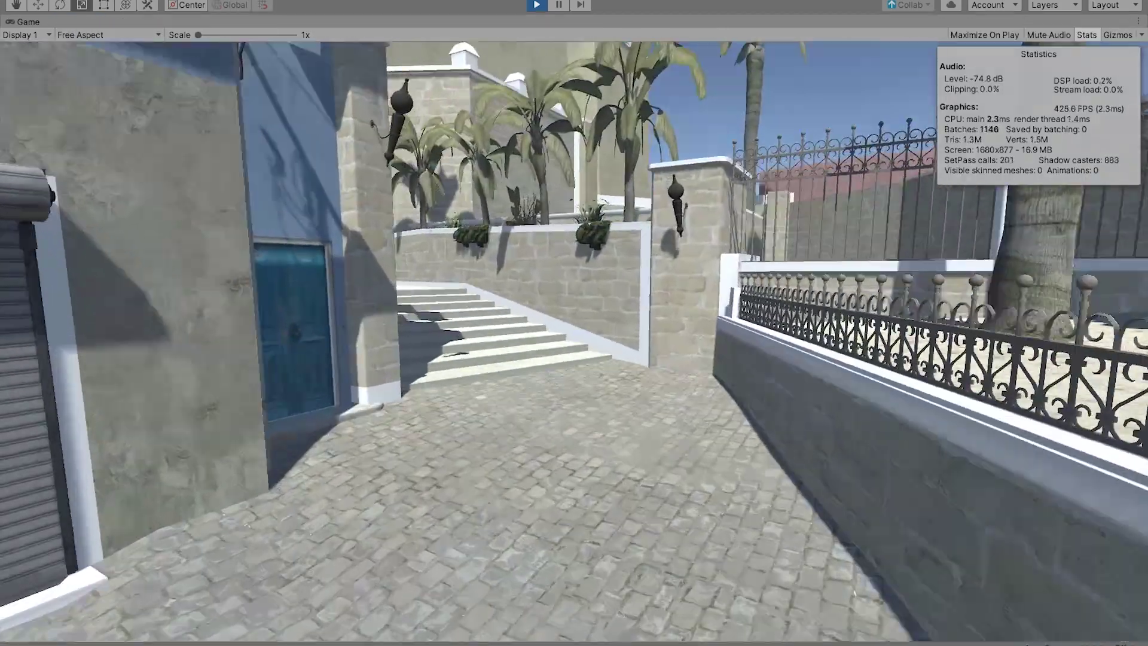
pyautogui.press('a')
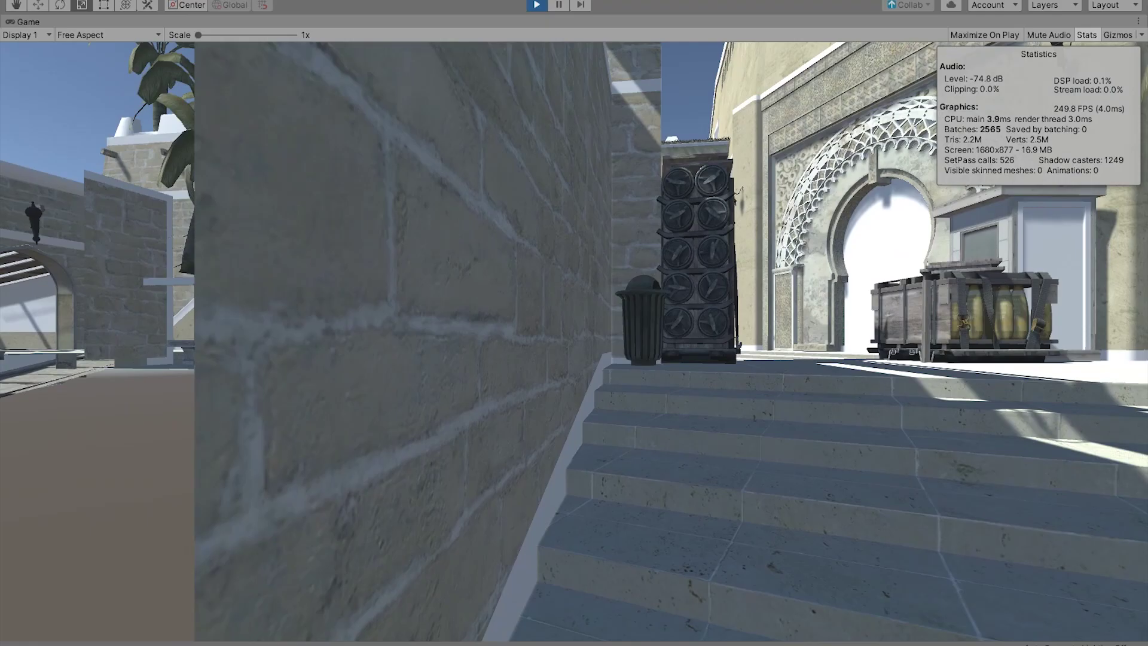
pyautogui.press('d')
pyautogui.press('w')
pyautogui.press('w')
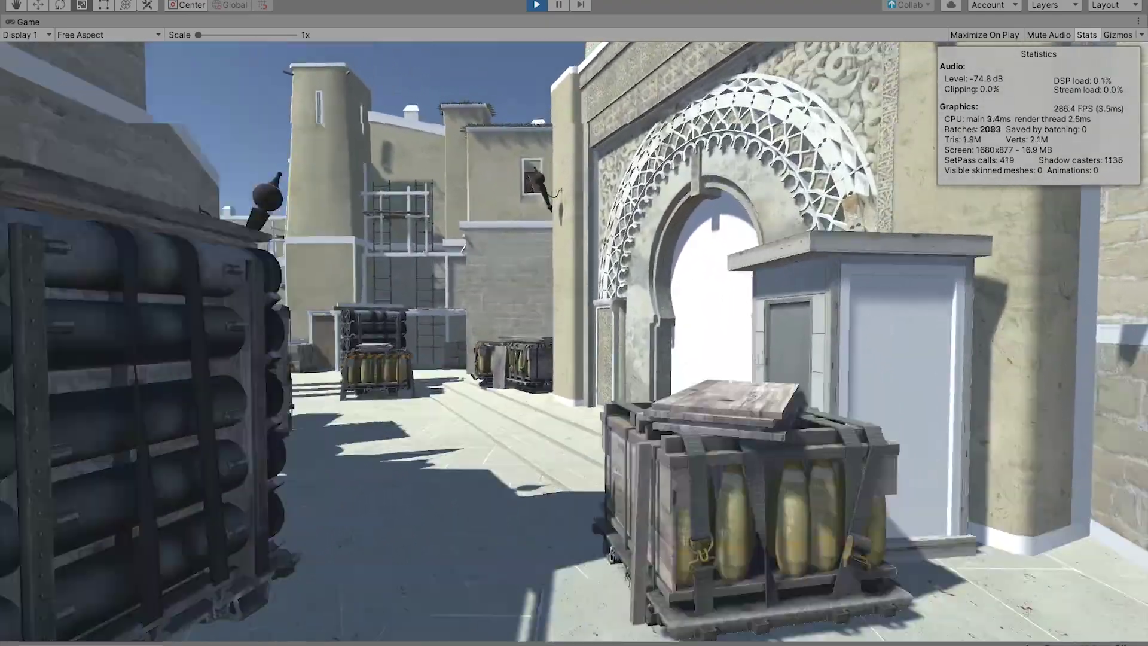
pyautogui.press('w')
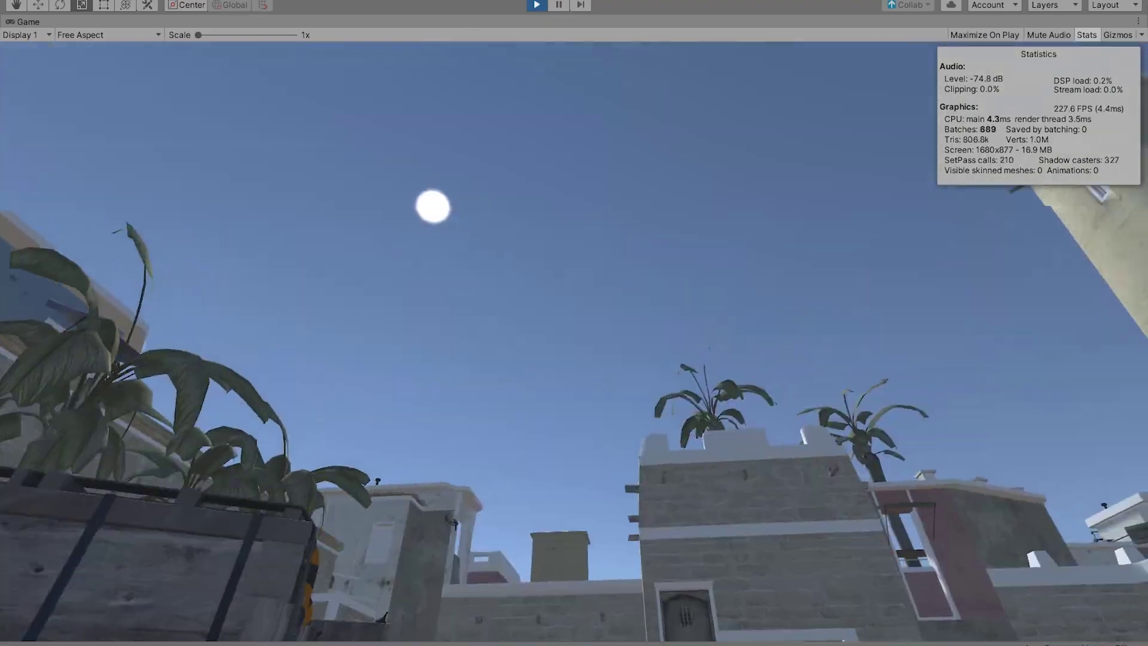
pyautogui.press('s')
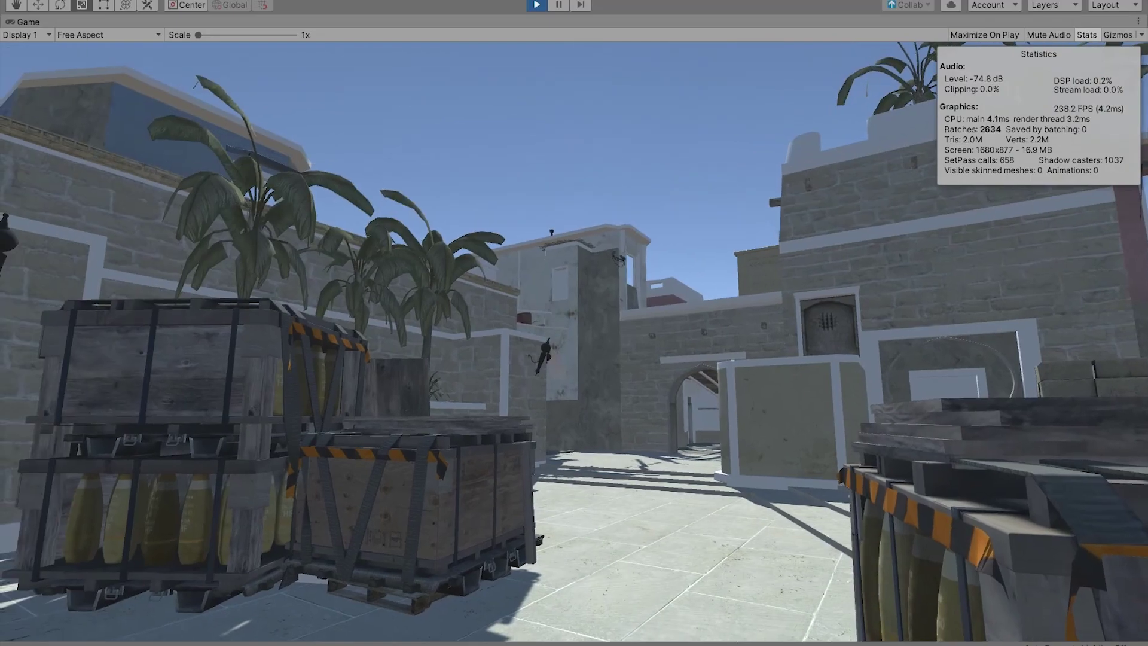
pyautogui.press('w')
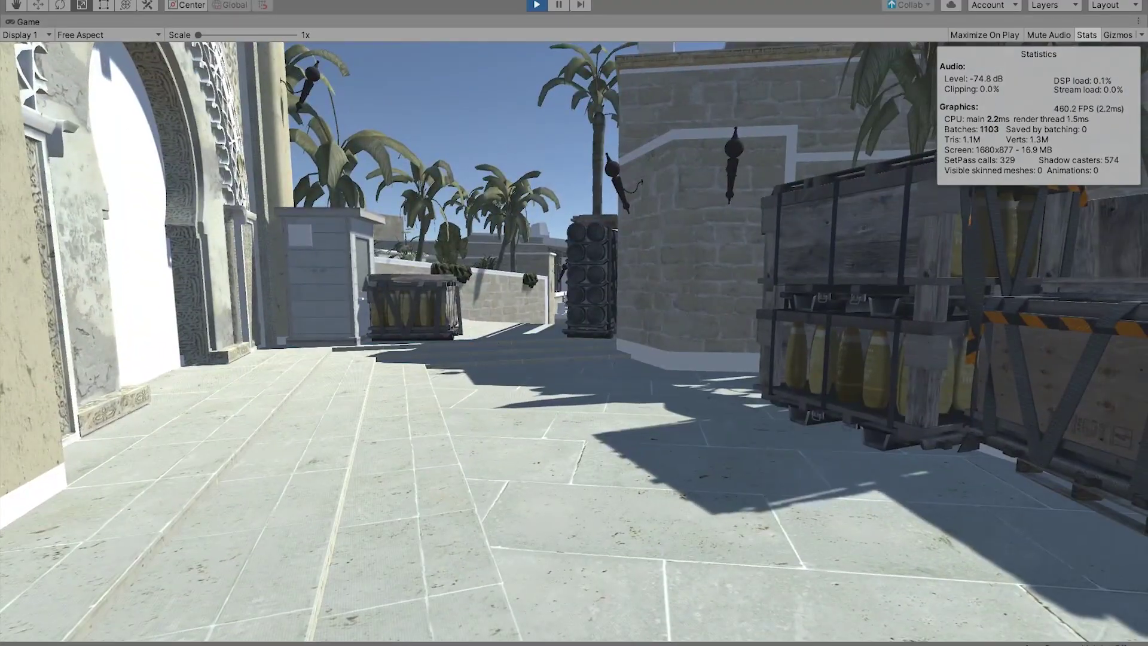
pyautogui.press('w')
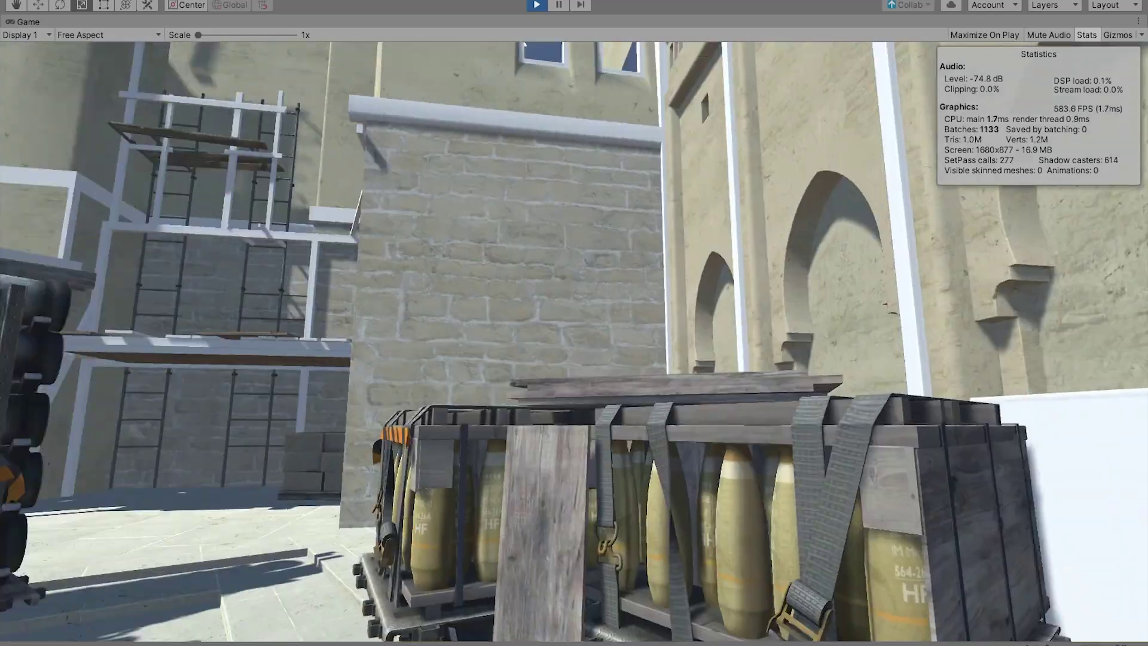
pyautogui.press('a')
# Stop the play test and return to the Scene view.
pyautogui.press('Escape')
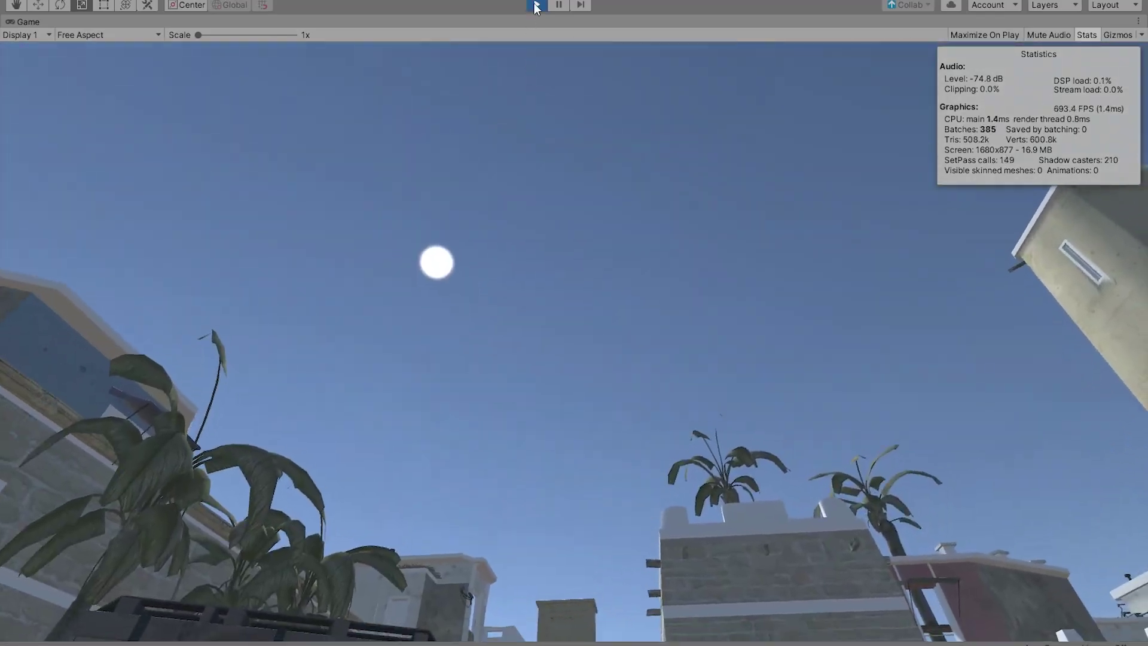
pyautogui.click(537, 5)
pyautogui.click(78, 23)
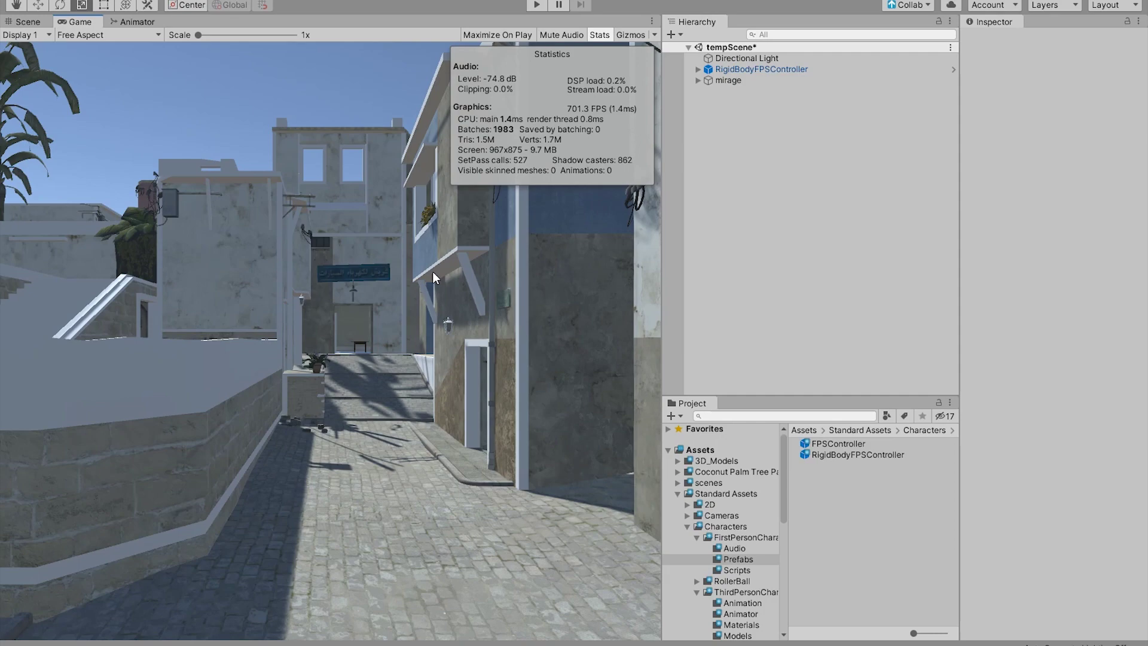
pyautogui.click(36, 25)
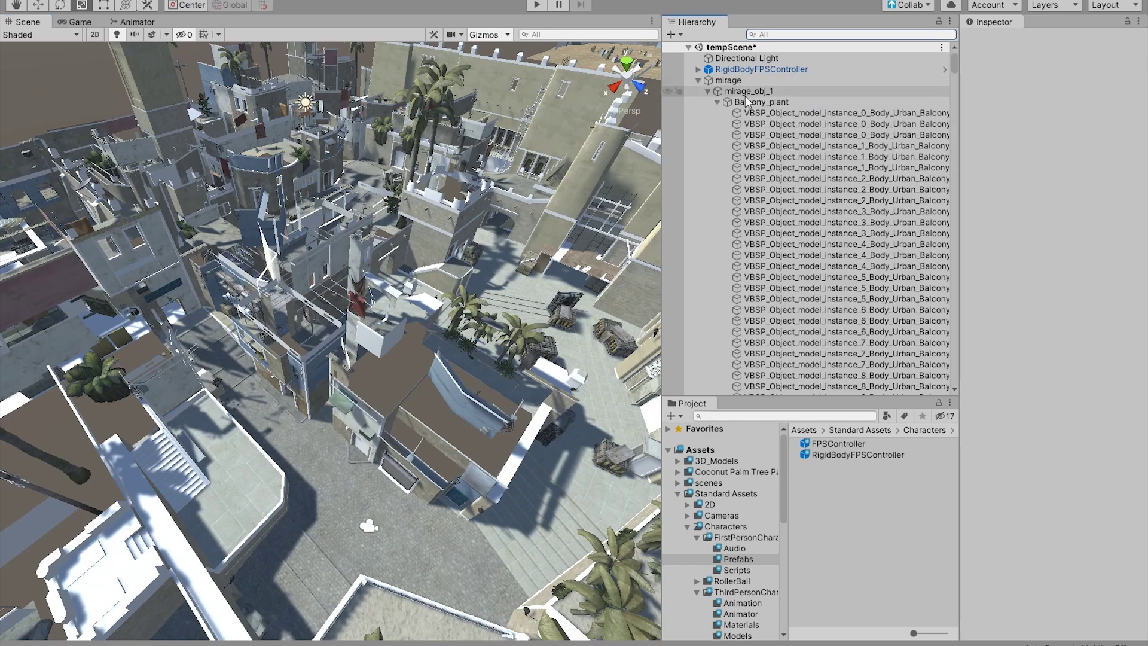
# Mark the mirage map and all of its child objects as static.
pyautogui.click(786, 112)
pyautogui.keyDown('alt'); pyautogui.moveTo(349, 274); pyautogui.dragTo(477, 198); pyautogui.keyUp('alt')
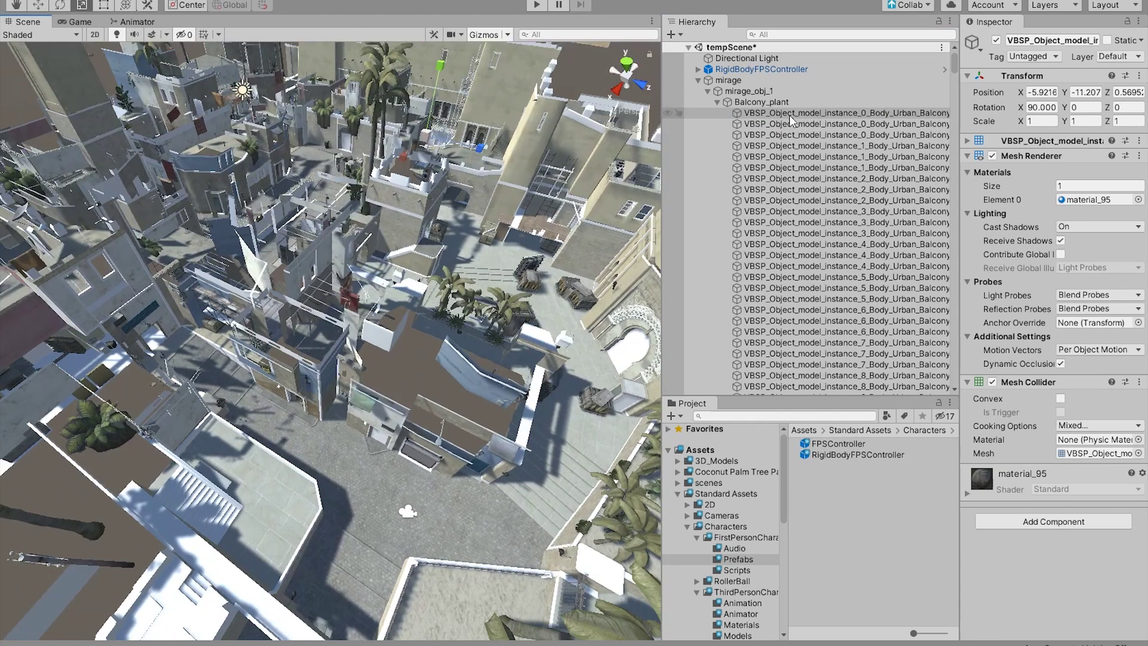
pyautogui.click(838, 178)
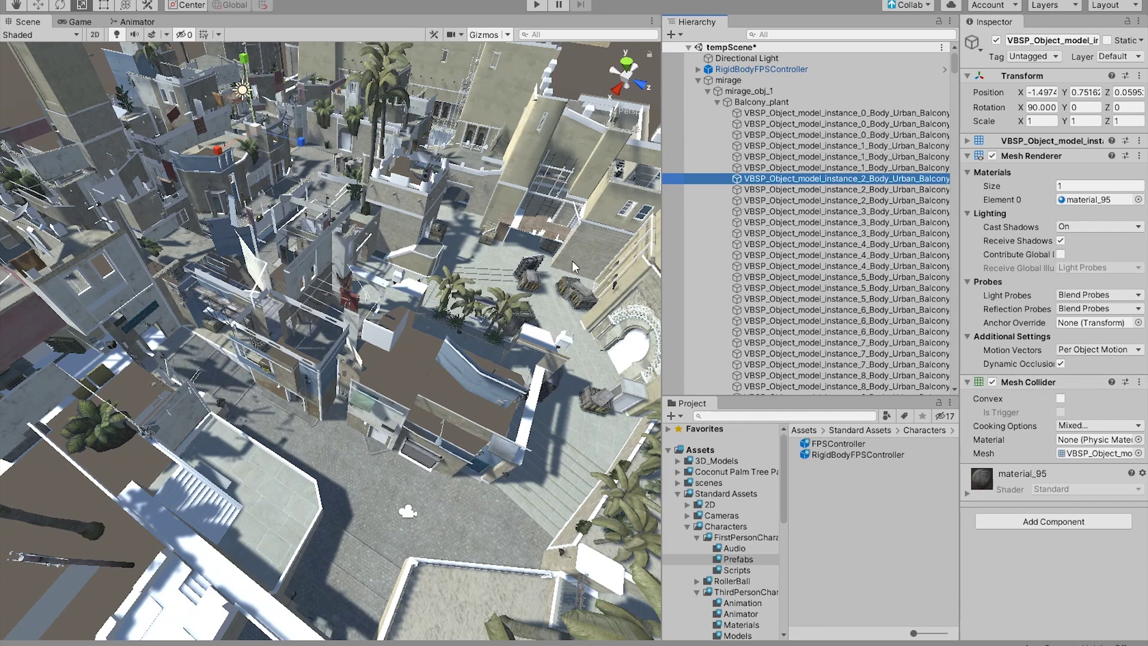
pyautogui.hotkey('ctrl', 'a')
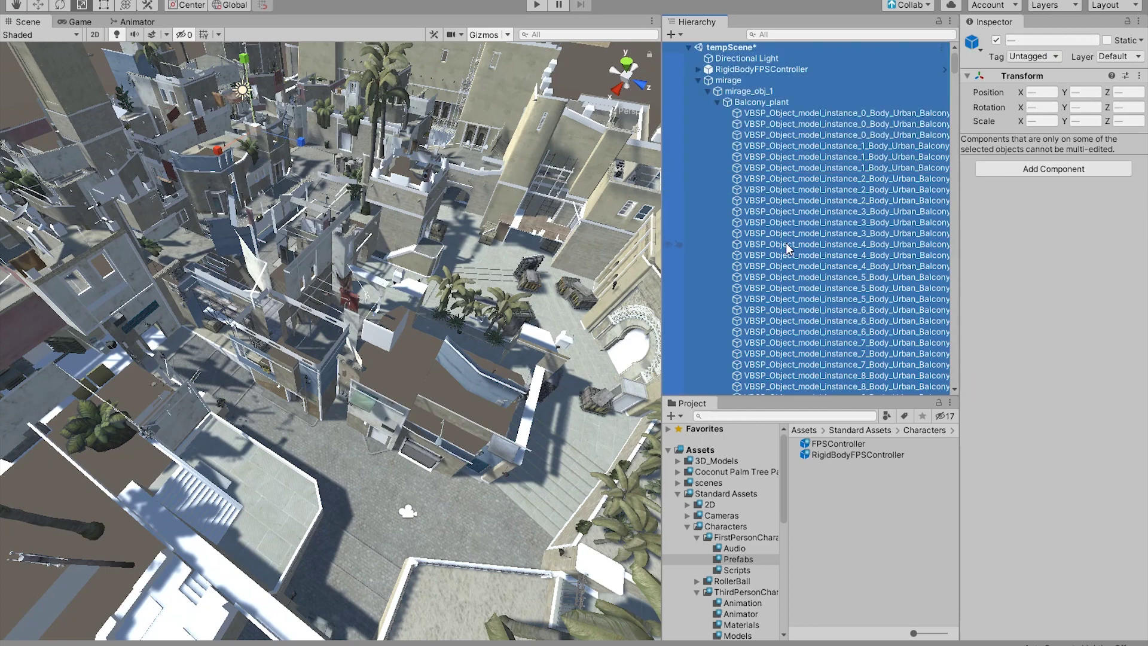
pyautogui.keyDown('shift'); pyautogui.click(726, 82); pyautogui.keyUp('shift')
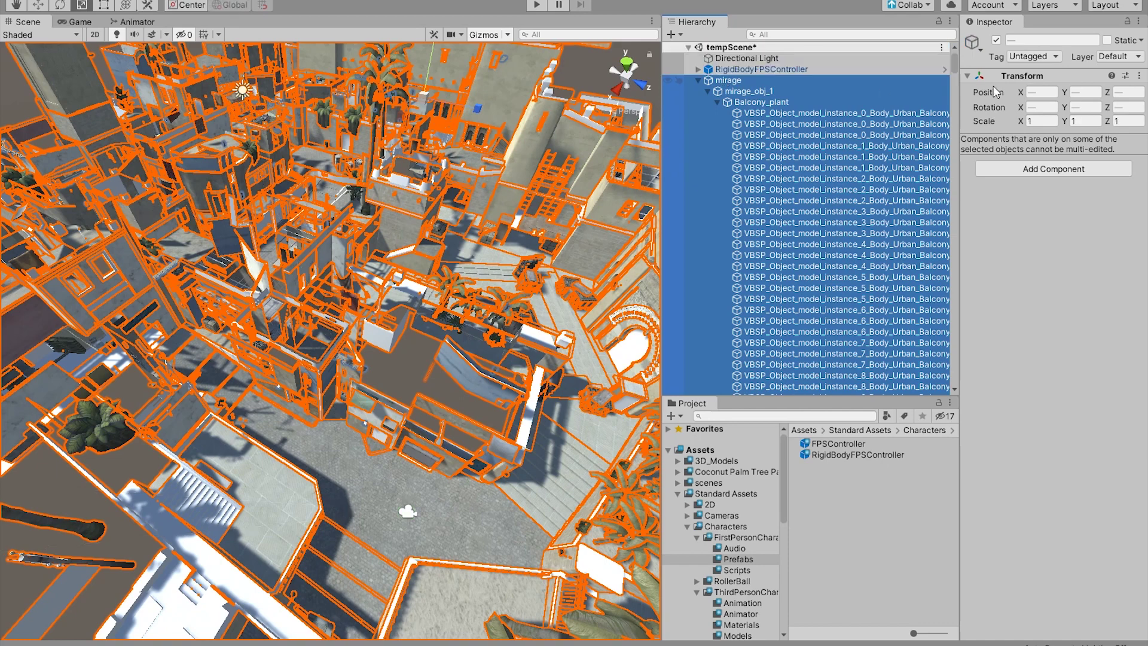
pyautogui.click(1107, 41)
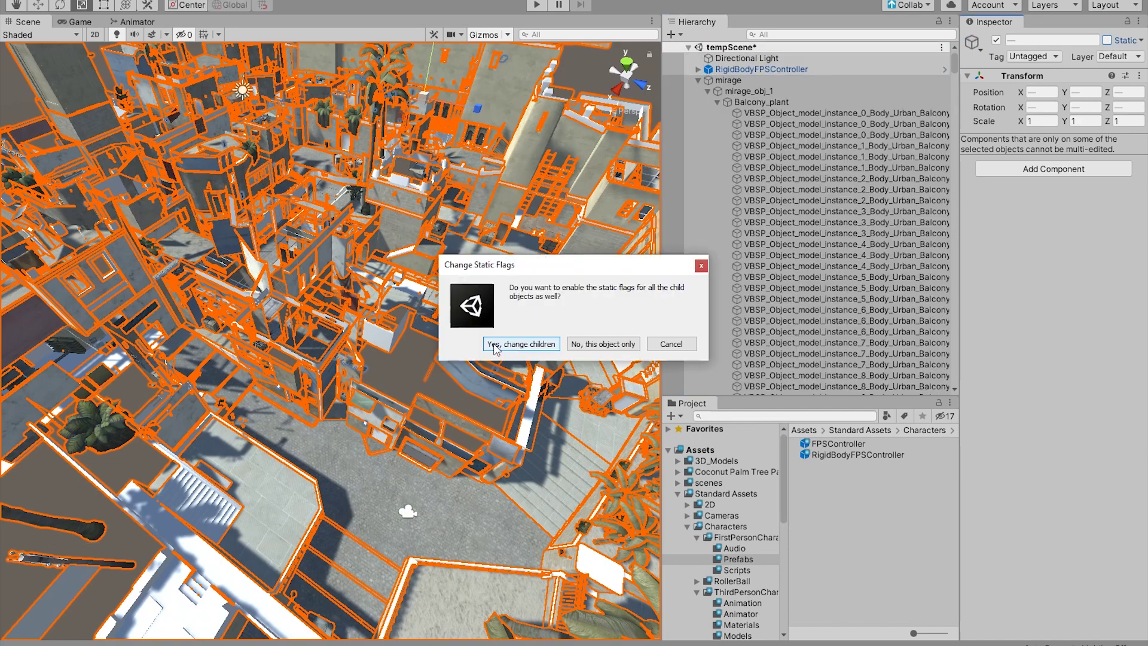
pyautogui.click(523, 346)
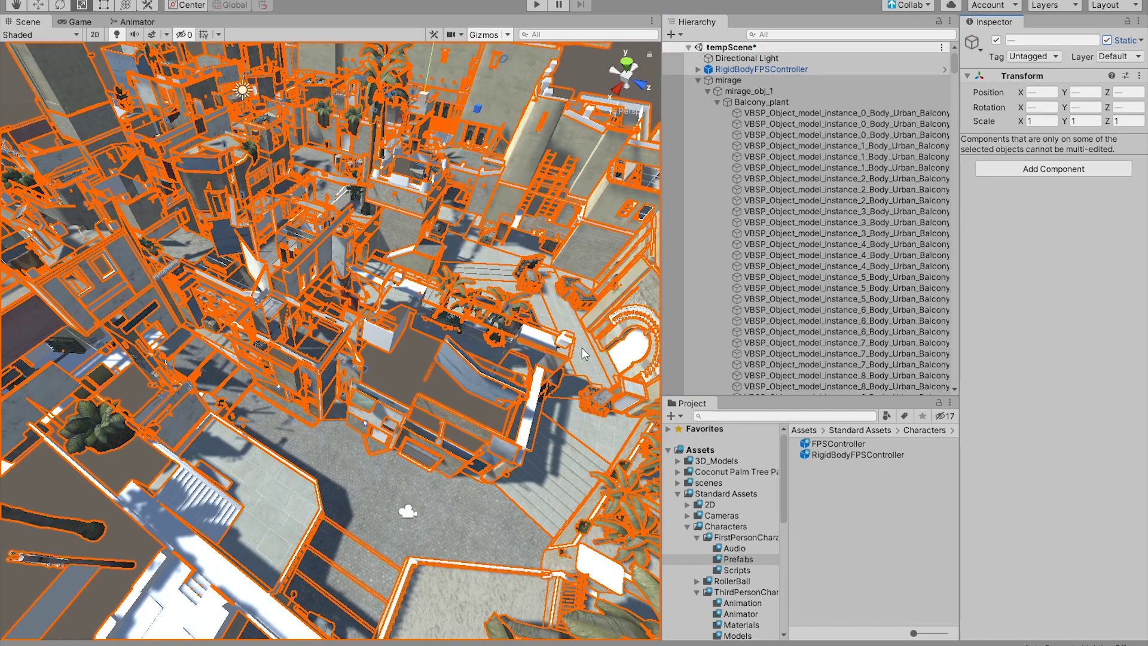
# Clear the object selection and collapse the mirage hierarchy.
pyautogui.click(813, 262)
pyautogui.click(826, 178)
pyautogui.click(831, 300)
pyautogui.click(838, 353)
pyautogui.click(867, 168)
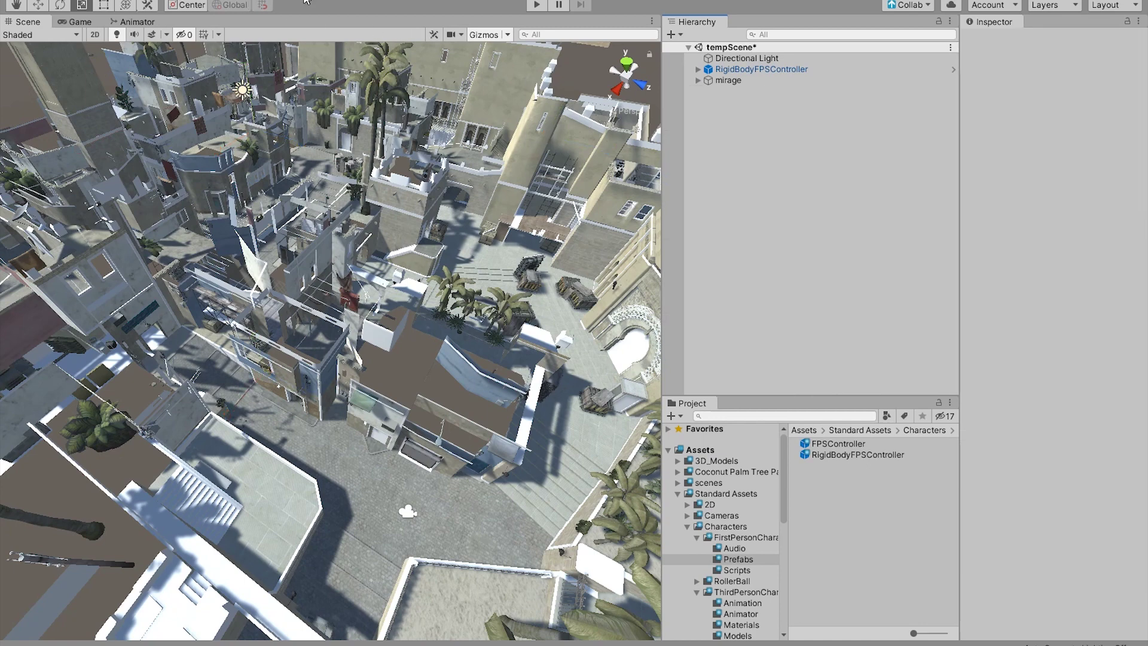
# Open the Occlusion Culling settings and bake occlusion data for the map with the default parameters.
pyautogui.click(332, 1)
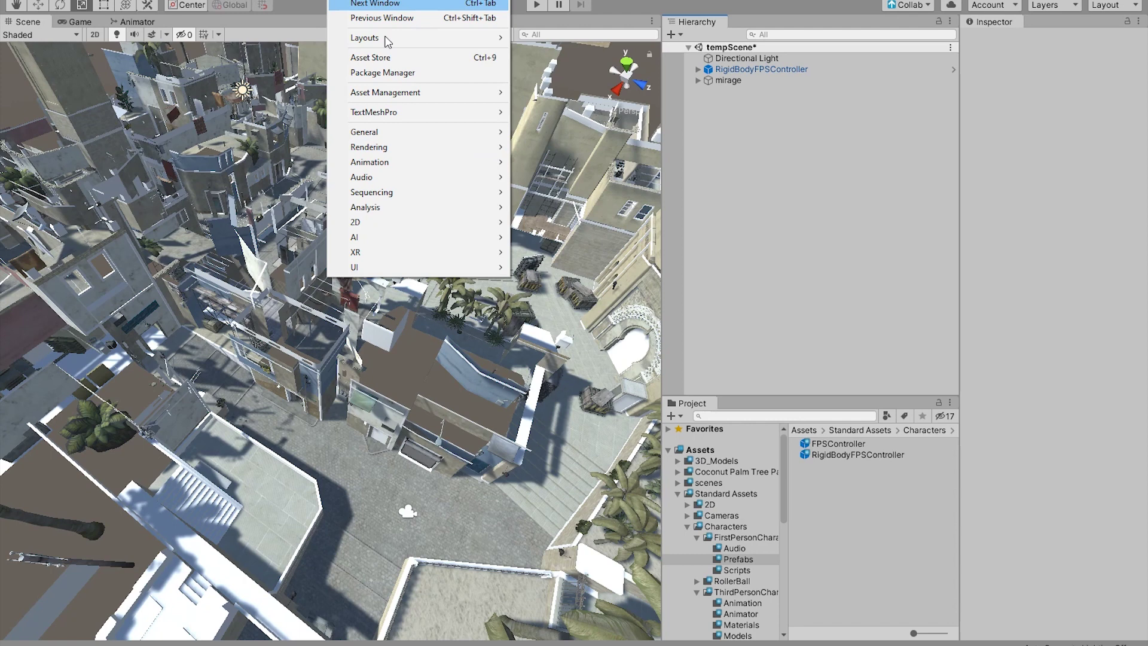
pyautogui.moveTo(414, 150)
pyautogui.click(583, 187)
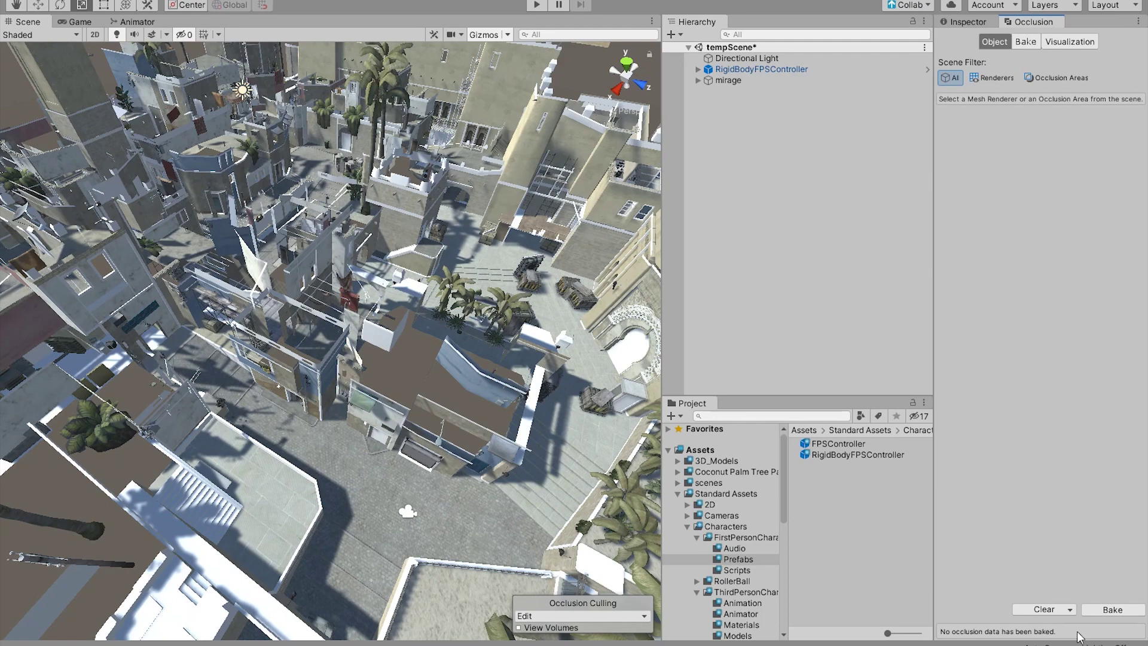
pyautogui.click(1110, 611)
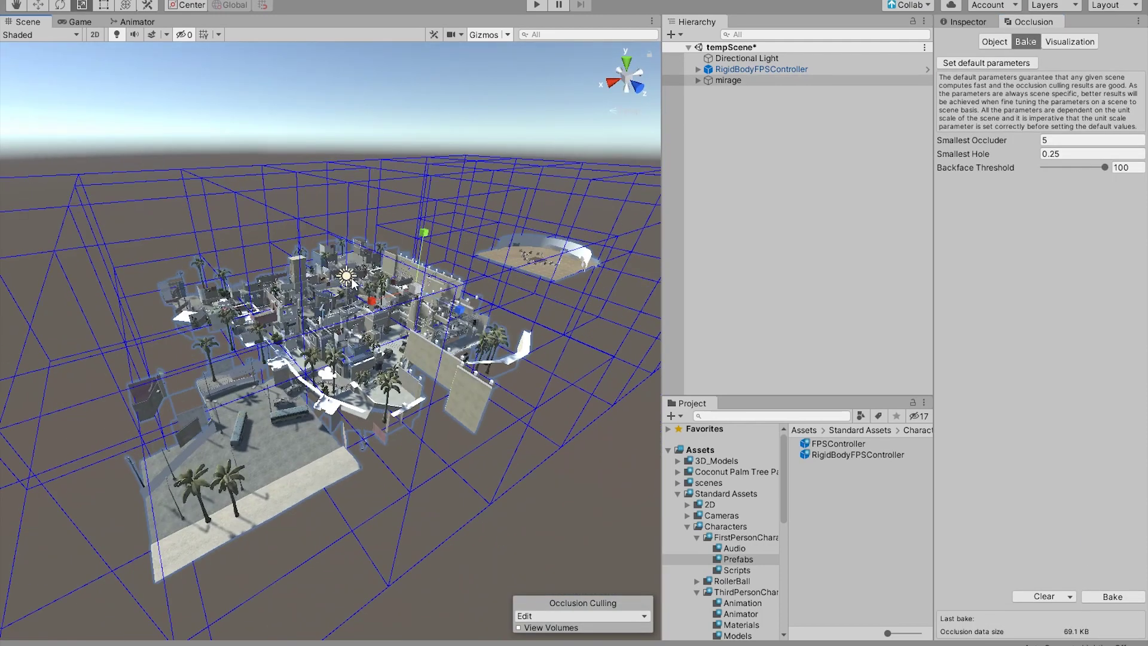
pyautogui.keyDown('alt'); pyautogui.moveTo(434, 309); pyautogui.dragTo(508, 365); pyautogui.keyUp('alt')
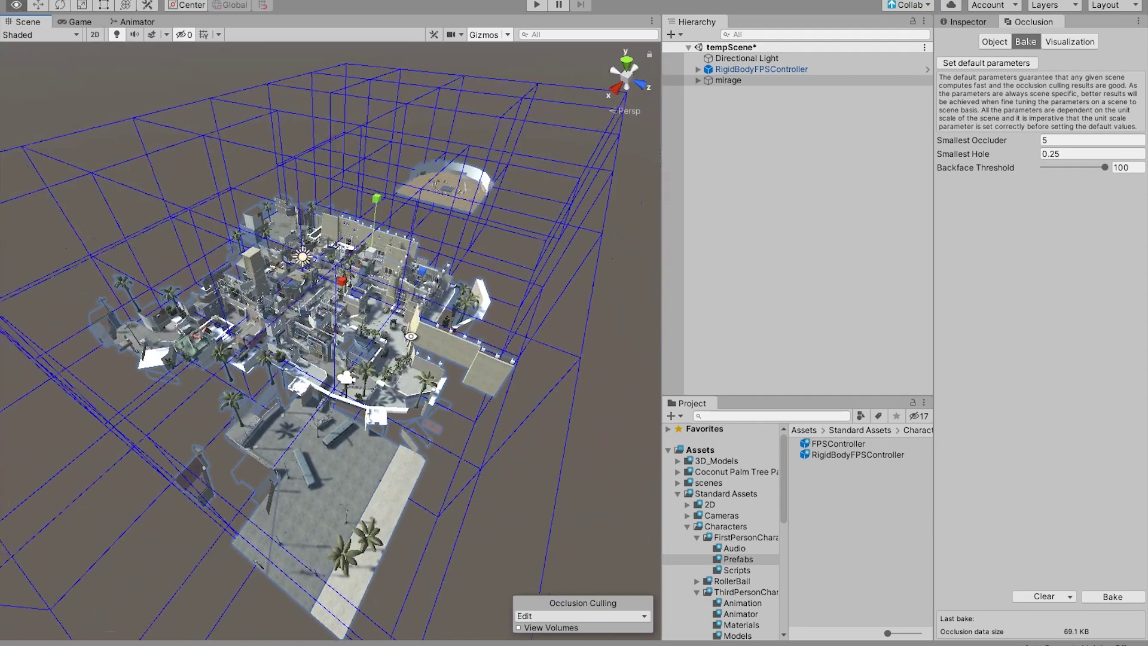
# In Play mode, dock the Game view beneath the Scene view and select the controller's MainCamera for the occlusion visualization.
pyautogui.moveTo(80, 21); pyautogui.dragTo(237, 508)
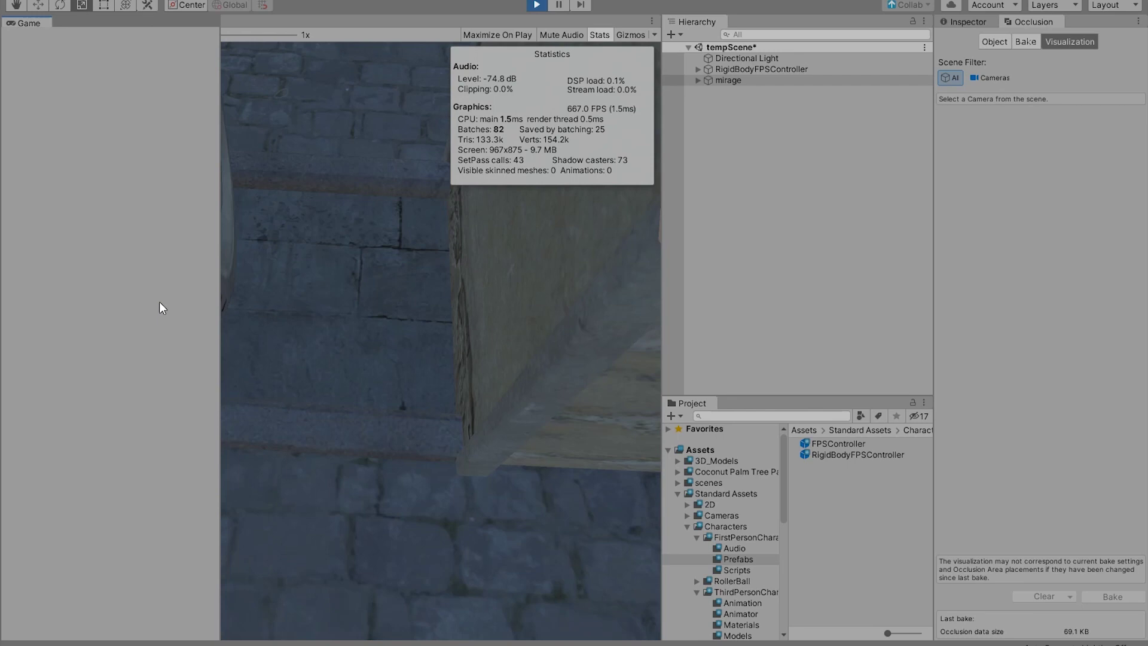
pyautogui.moveTo(314, 435); pyautogui.dragTo(314, 288)
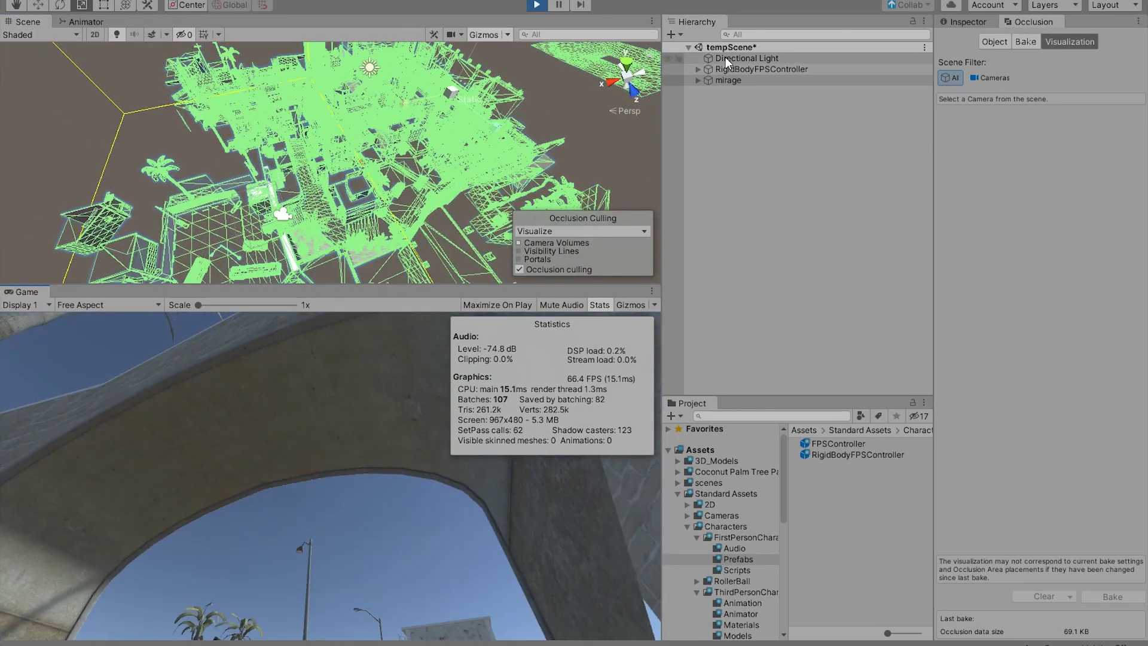
pyautogui.click(726, 58)
pyautogui.click(697, 68)
pyautogui.click(728, 80)
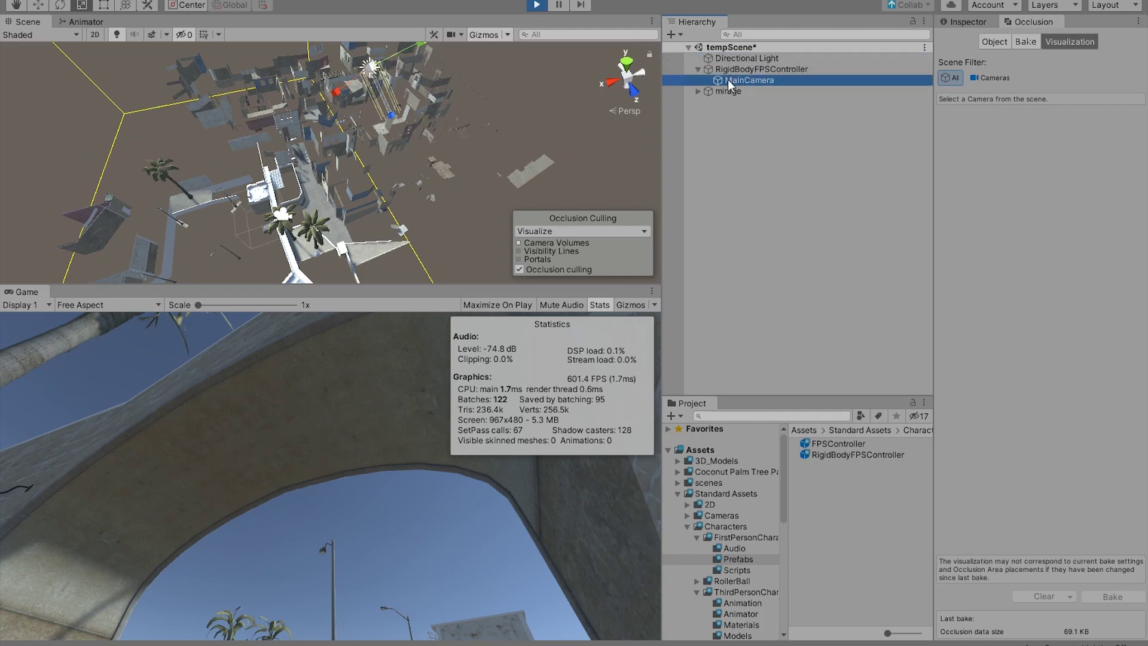
# Examine the MainCamera's occlusion culling from the top view during Play mode, and end the play test.
pyautogui.scroll(-5, 331, 239)
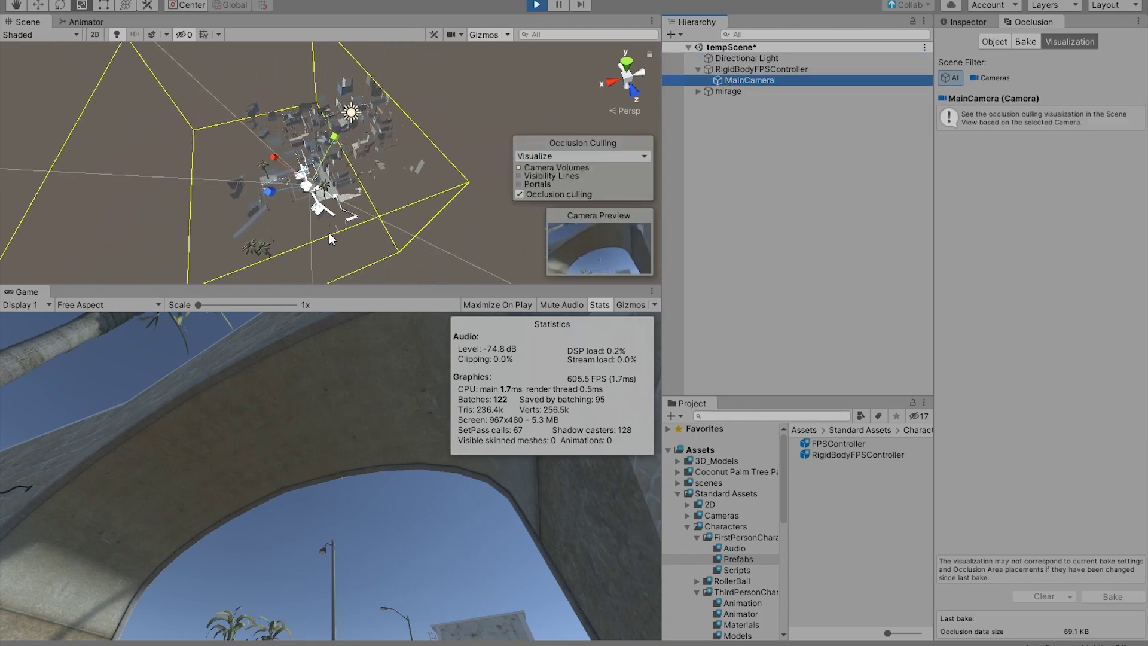
pyautogui.keyDown('alt'); pyautogui.moveTo(330, 239); pyautogui.dragTo(601, 109); pyautogui.keyUp('alt')
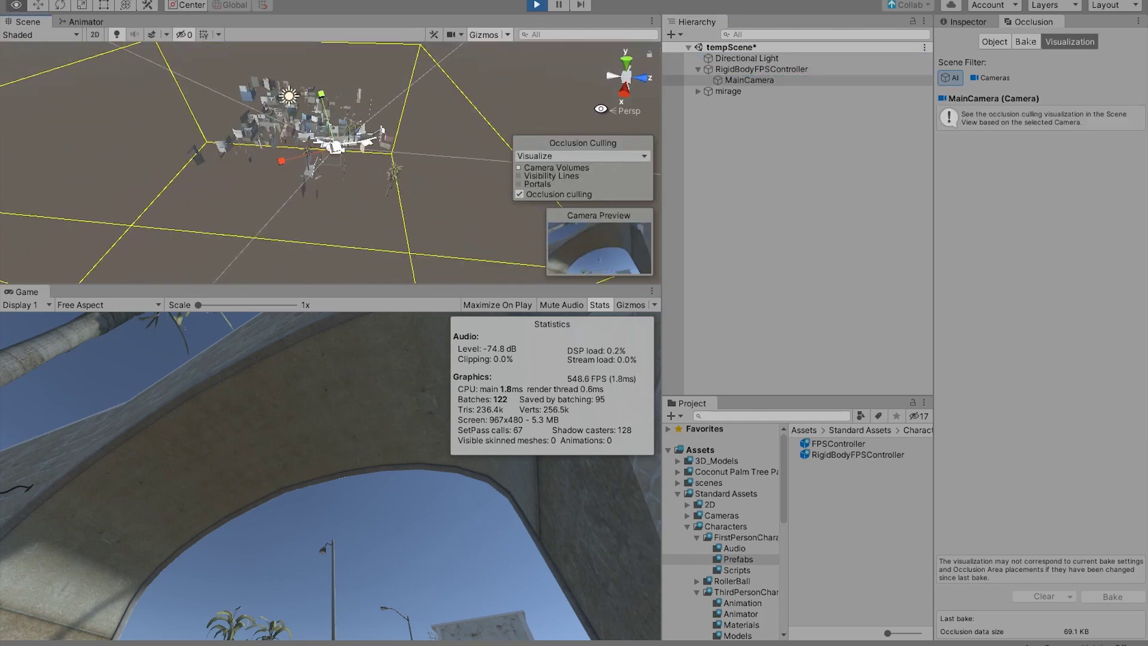
pyautogui.click(625, 61)
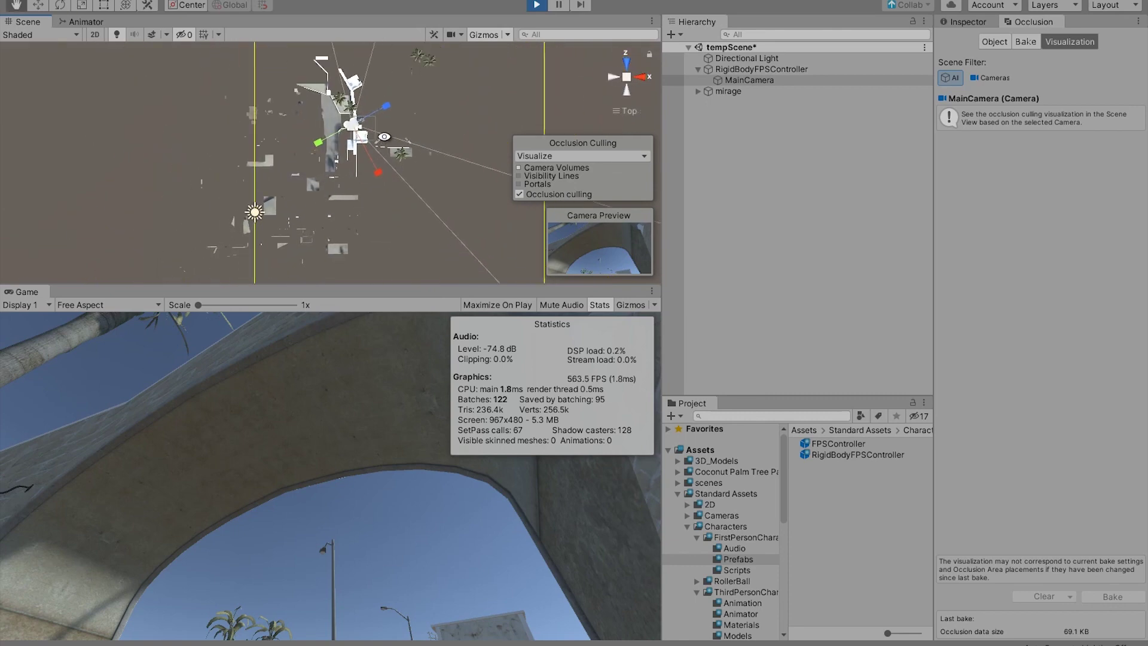
pyautogui.scroll(-4, 413, 143)
pyautogui.moveTo(407, 139); pyautogui.dragTo(387, 160, button='middle')
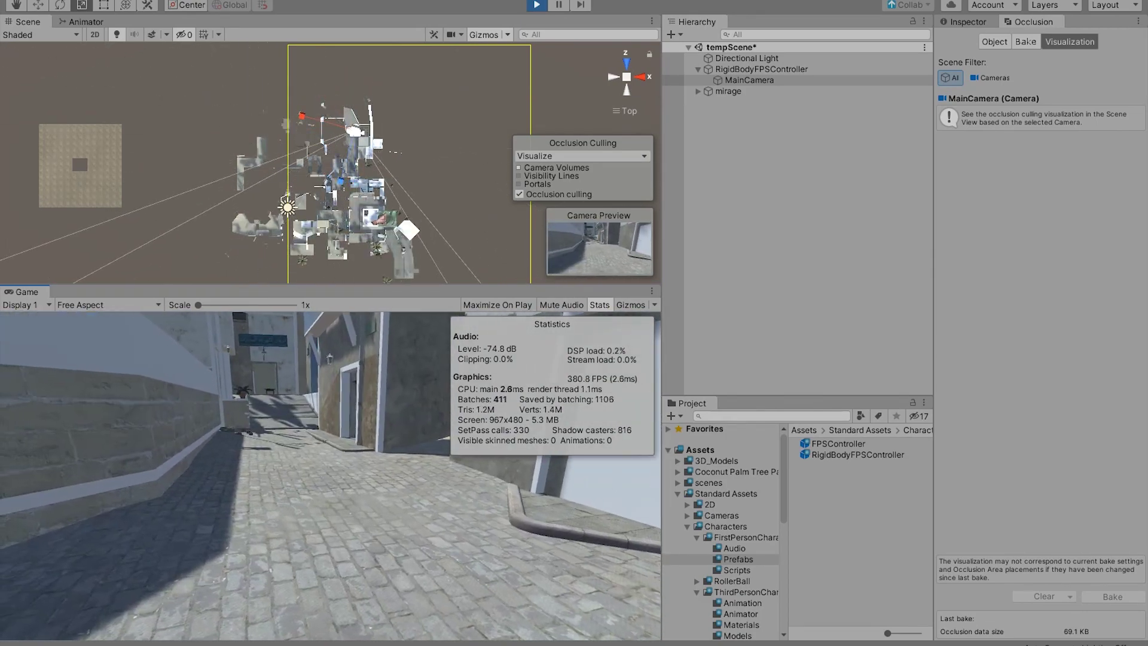
pyautogui.hotkey('ctrl', 'p')
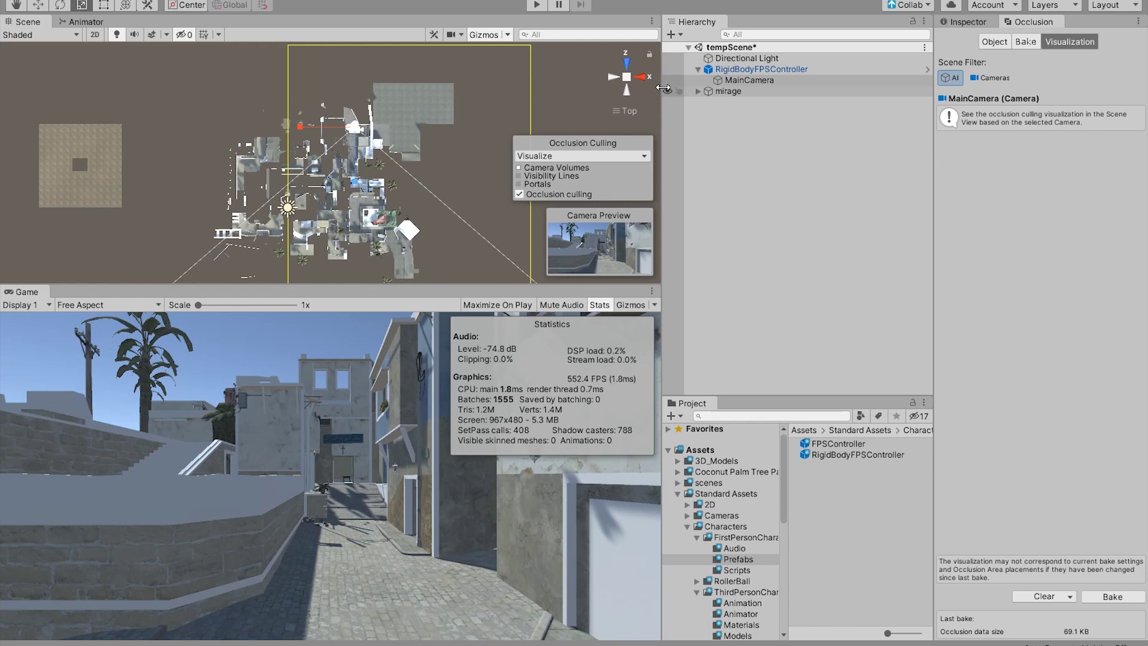
pyautogui.click(720, 119)
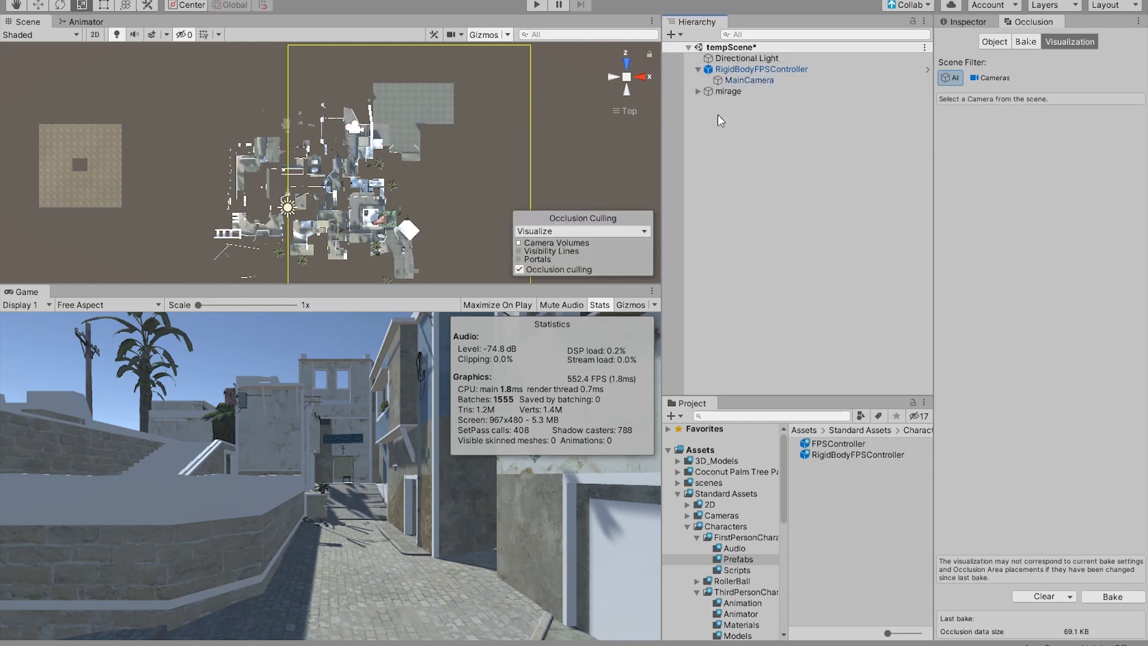
# Check in the Package Manager, with preview packages shown, that the Post Processing package is installed.
pyautogui.click(349, 1)
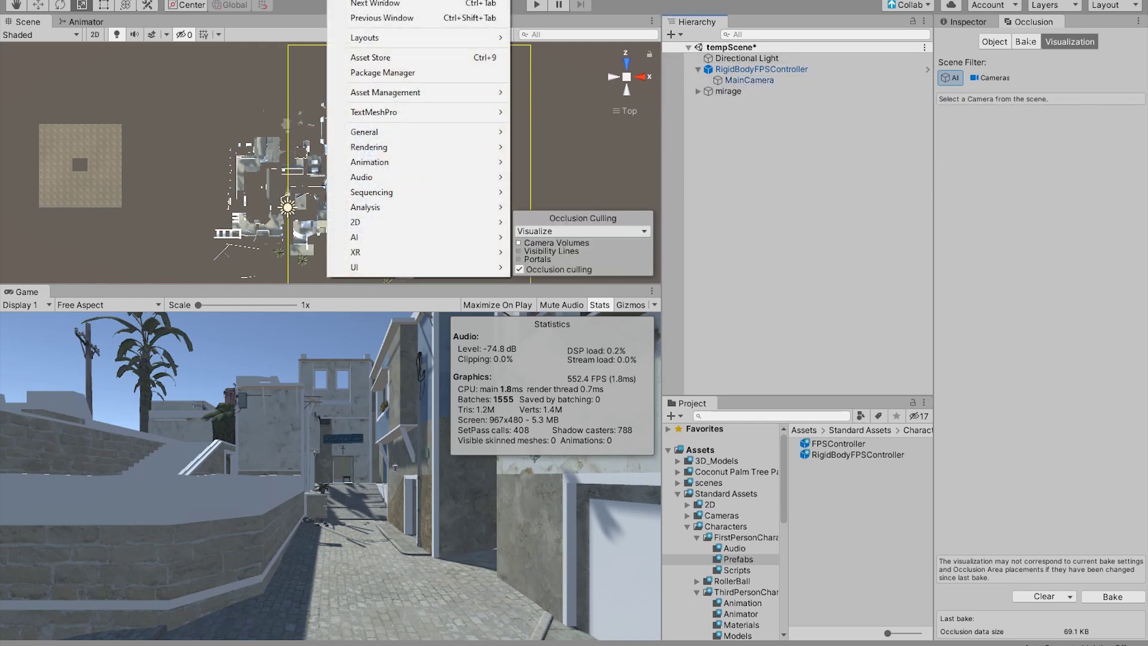
pyautogui.click(422, 72)
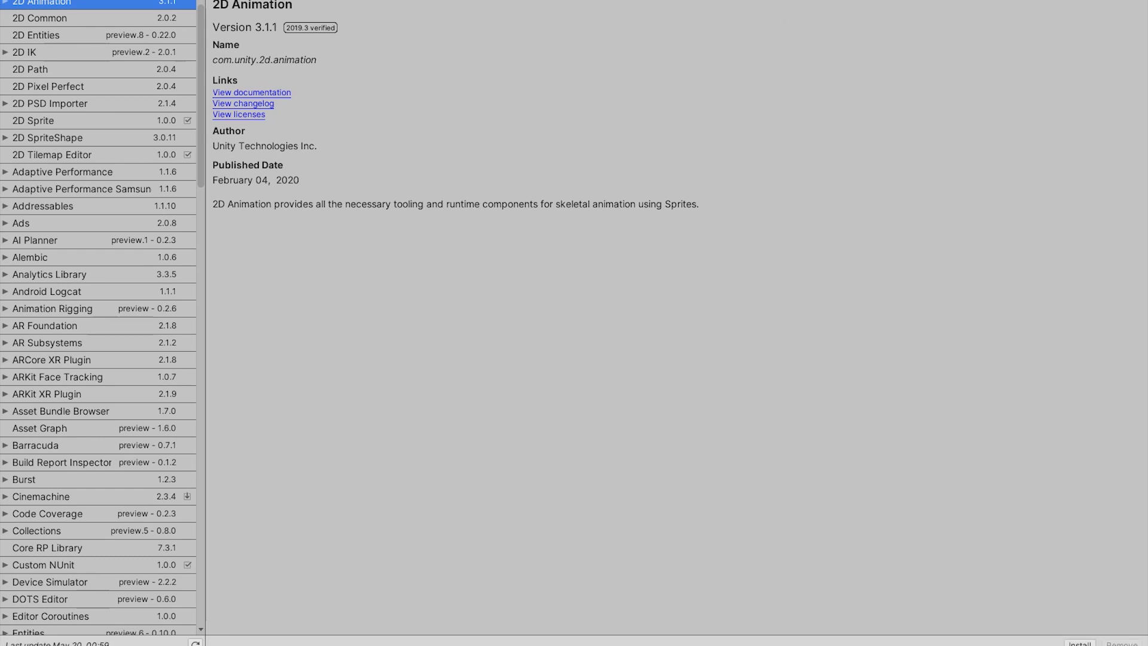
pyautogui.click(769, 1)
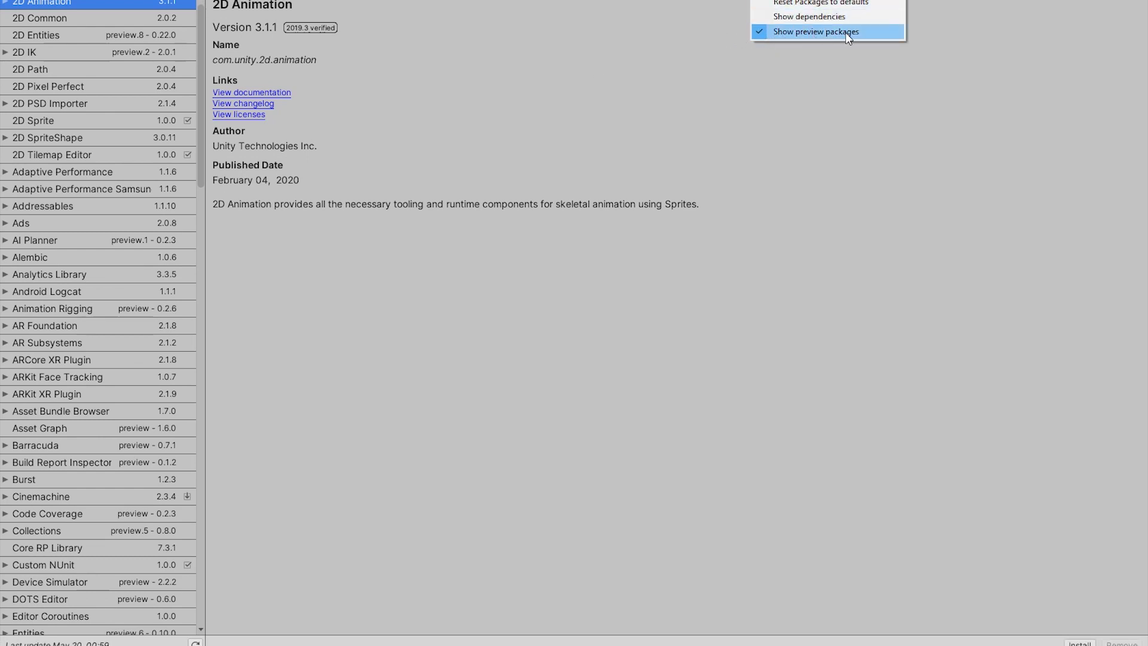
pyautogui.click(842, 85)
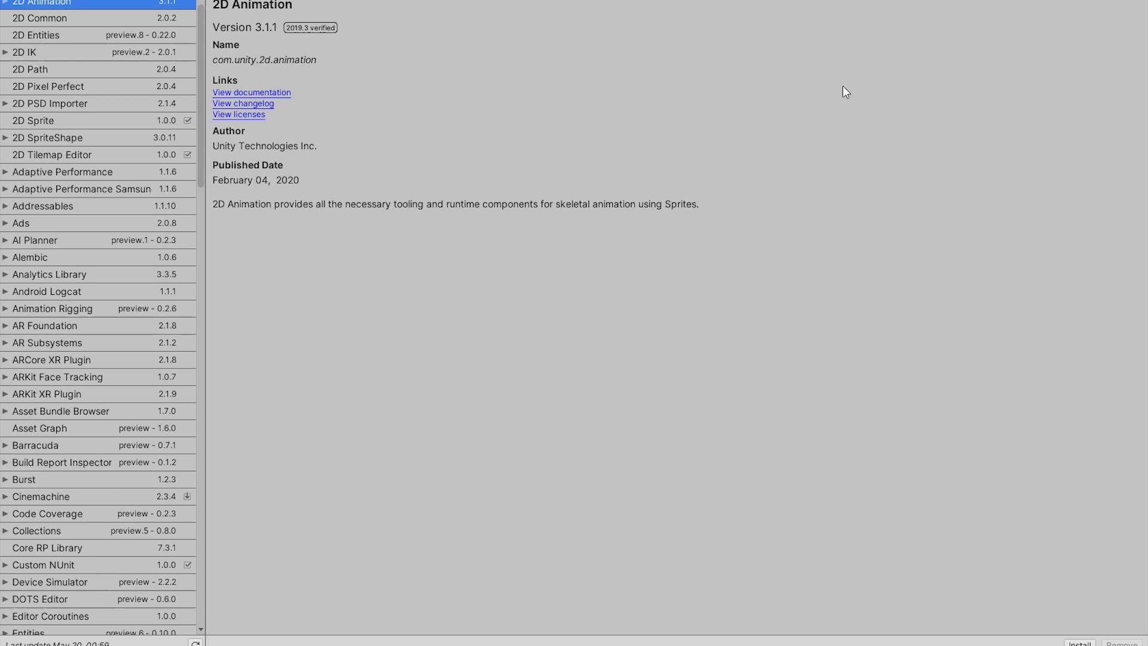
pyautogui.scroll(-15, 130, 433)
pyautogui.click(131, 433)
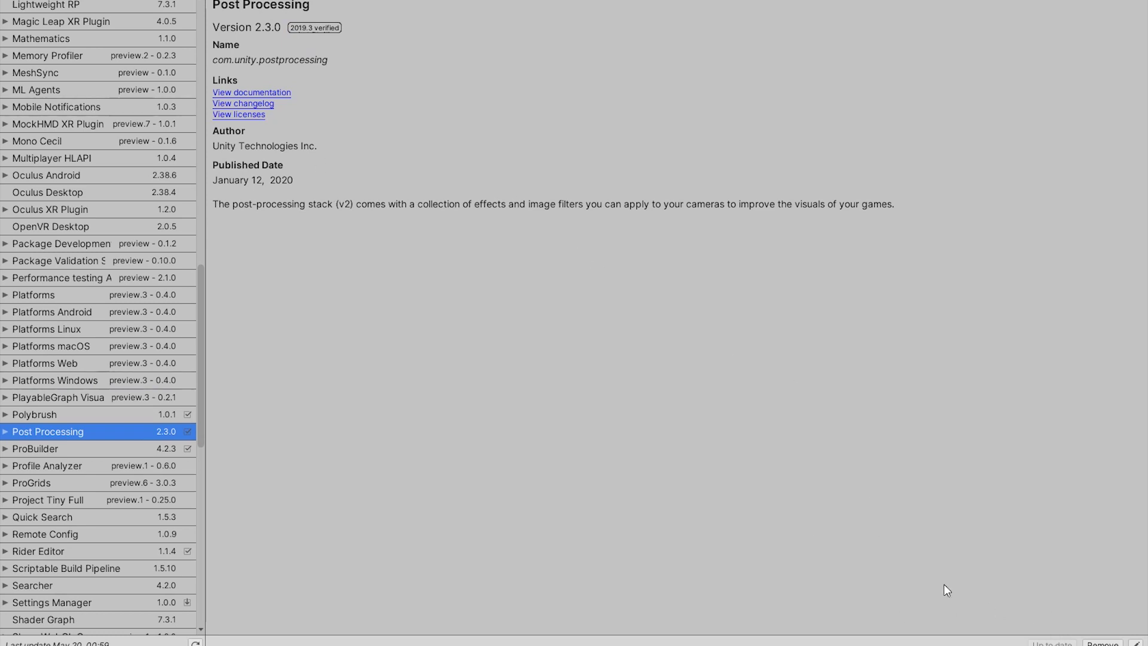
pyautogui.click(132, 349)
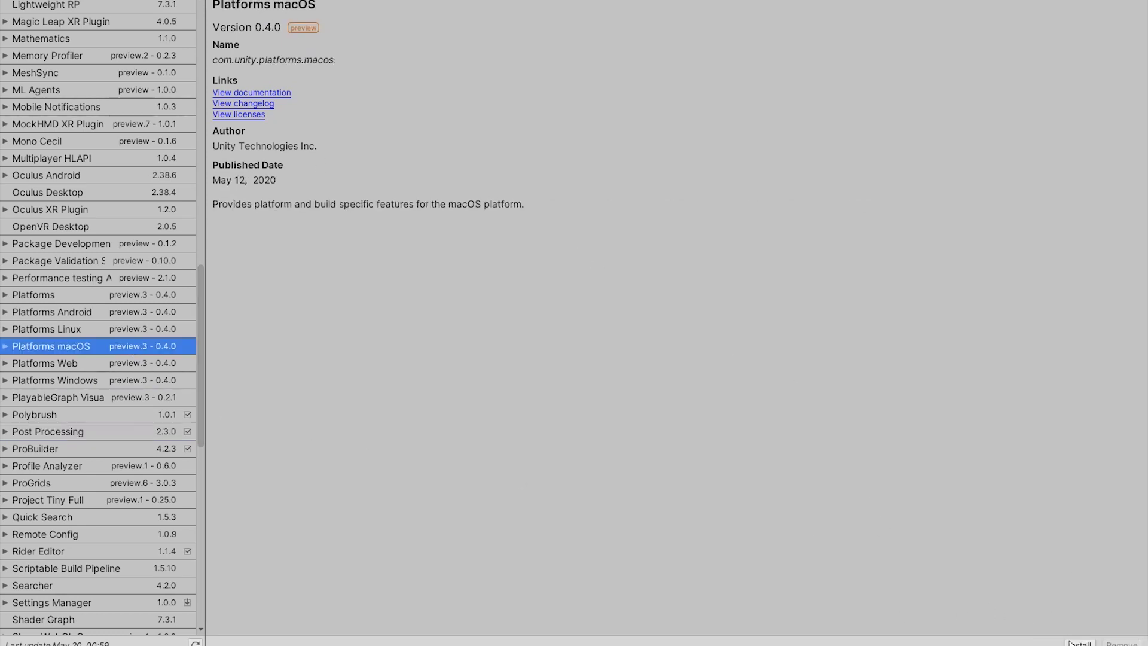
pyautogui.click(130, 382)
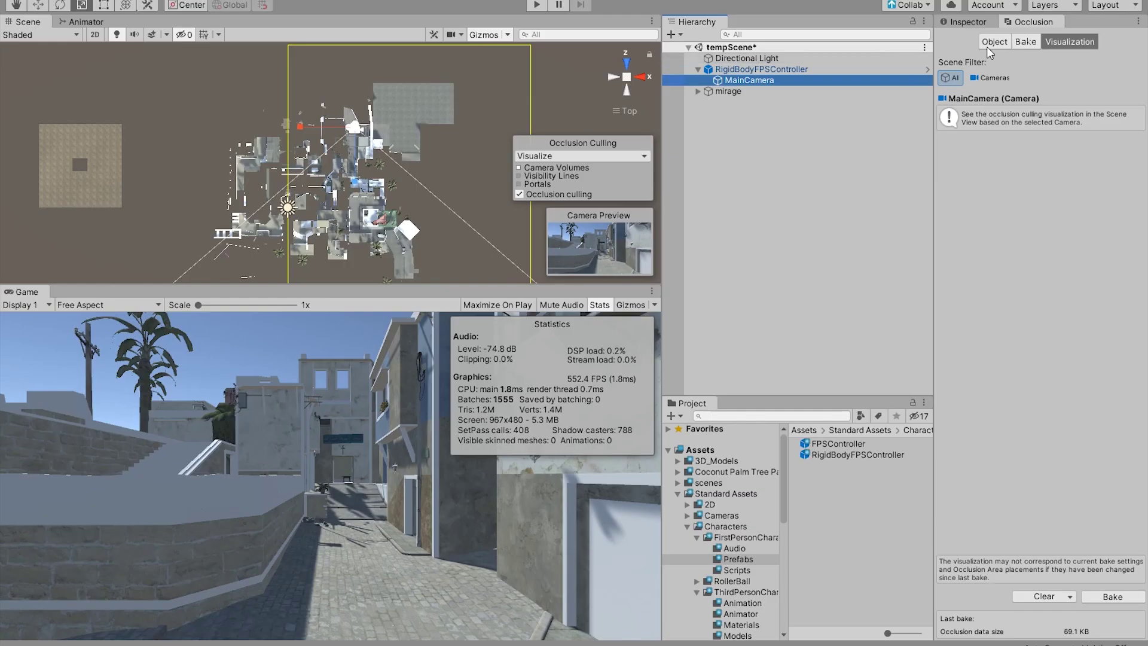
# Add a Post-process Layer and a Post-process Volume component to the MainCamera.
pyautogui.click(964, 22)
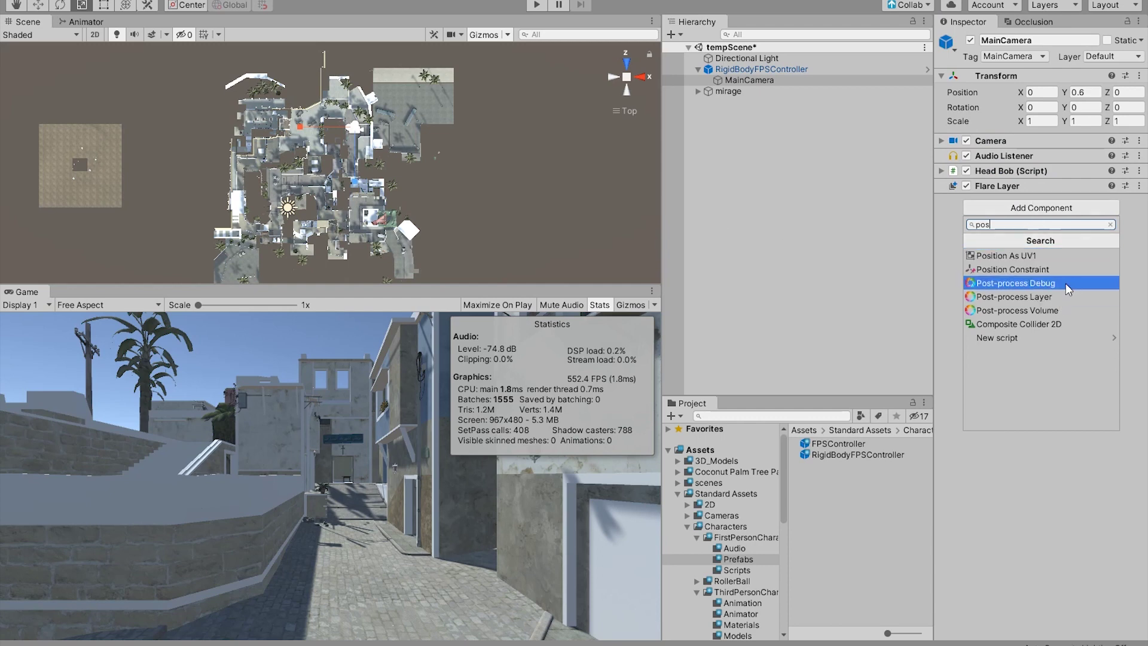
pyautogui.click(1042, 298)
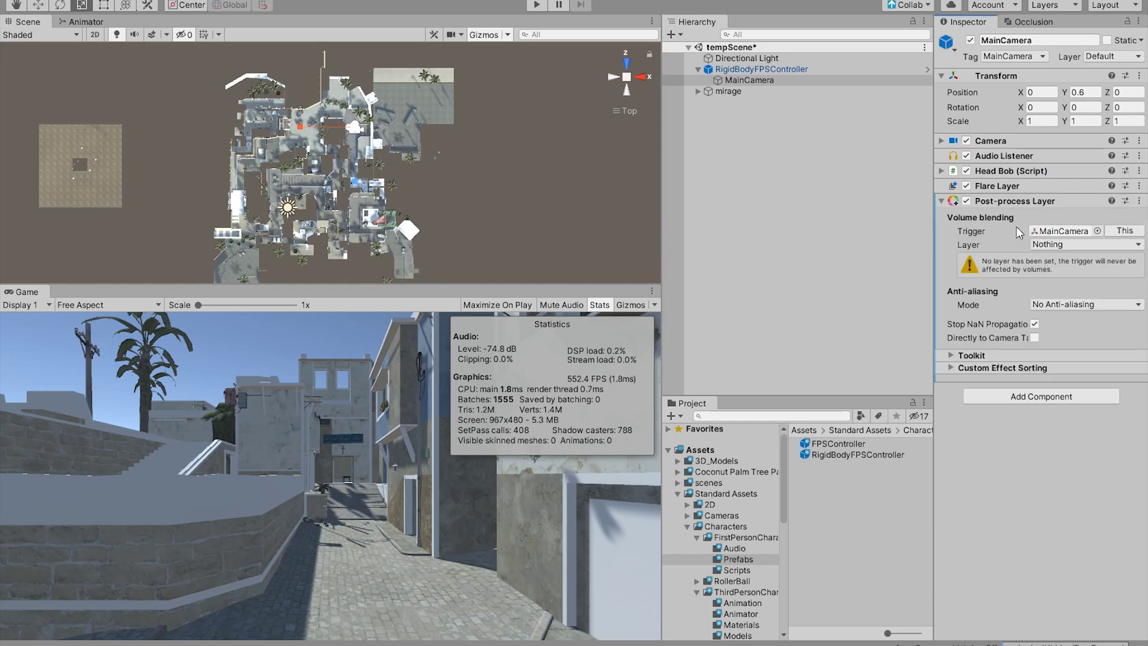
pyautogui.click(1027, 397)
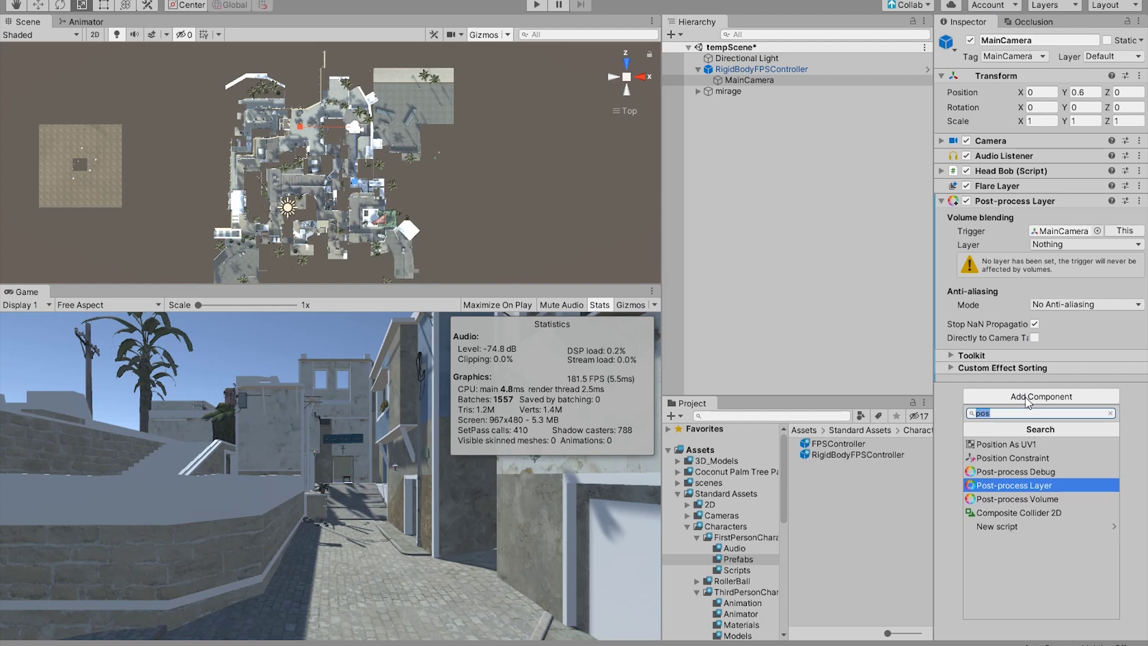
pyautogui.click(1037, 500)
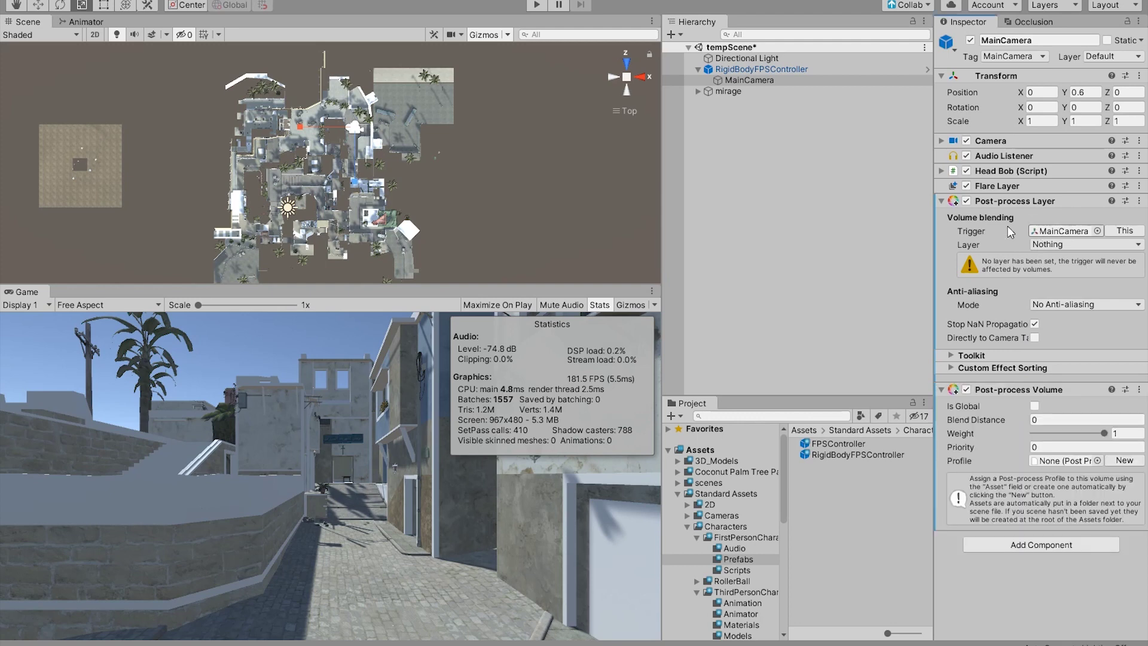
# Create a new layer named postP in User Layer 8.
pyautogui.click(1082, 244)
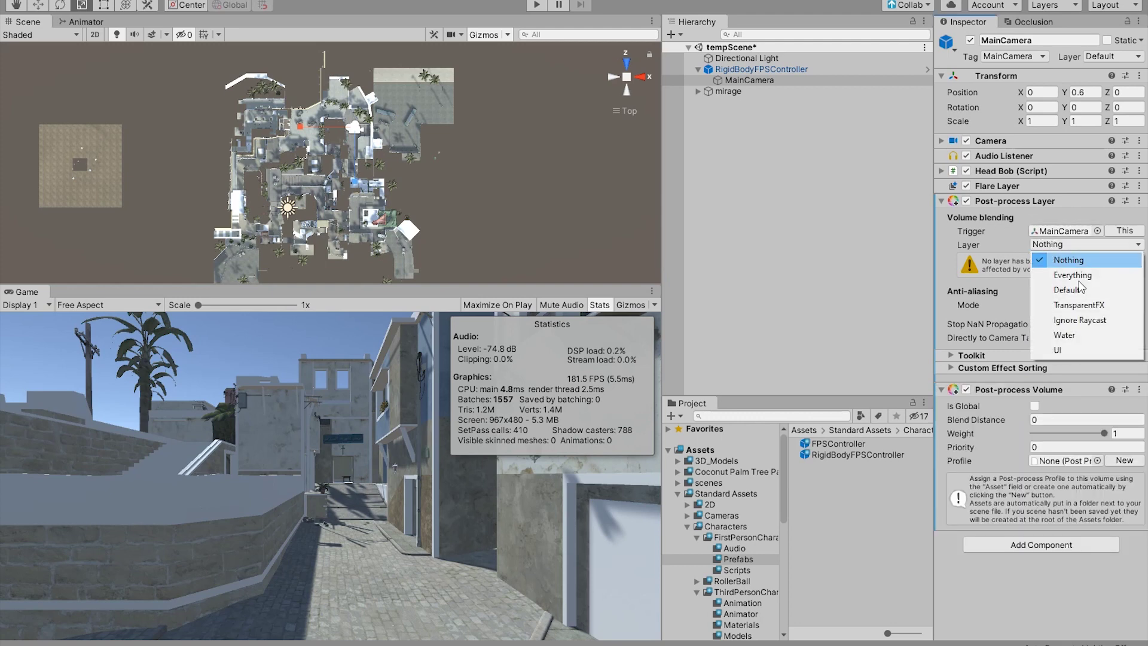
pyautogui.click(1094, 57)
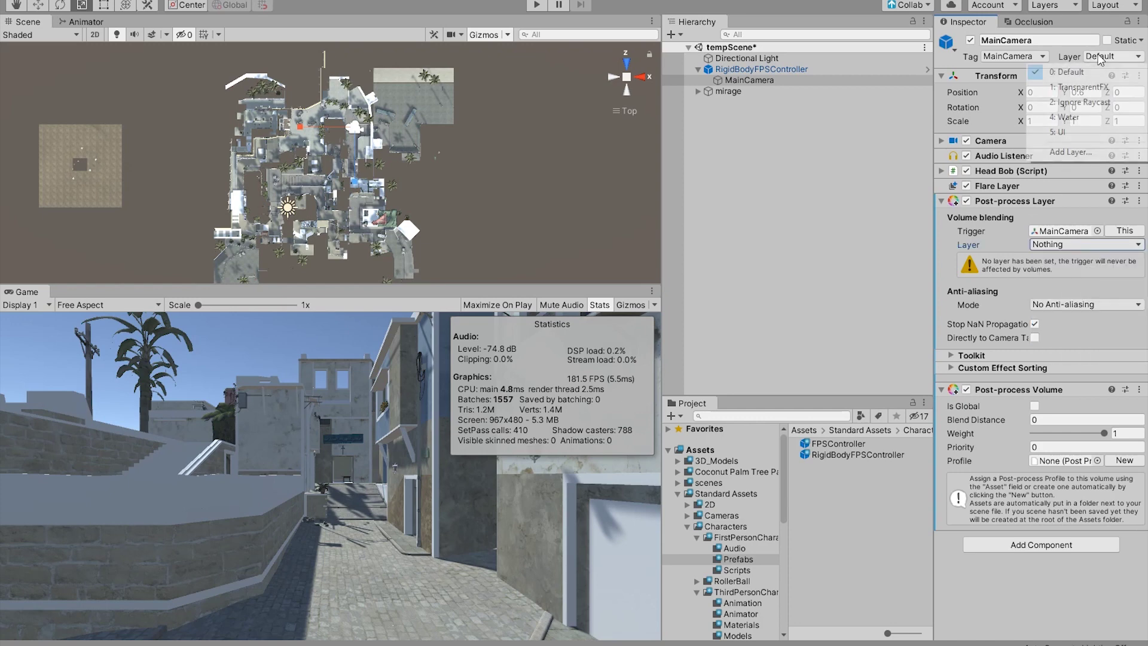
pyautogui.click(1074, 152)
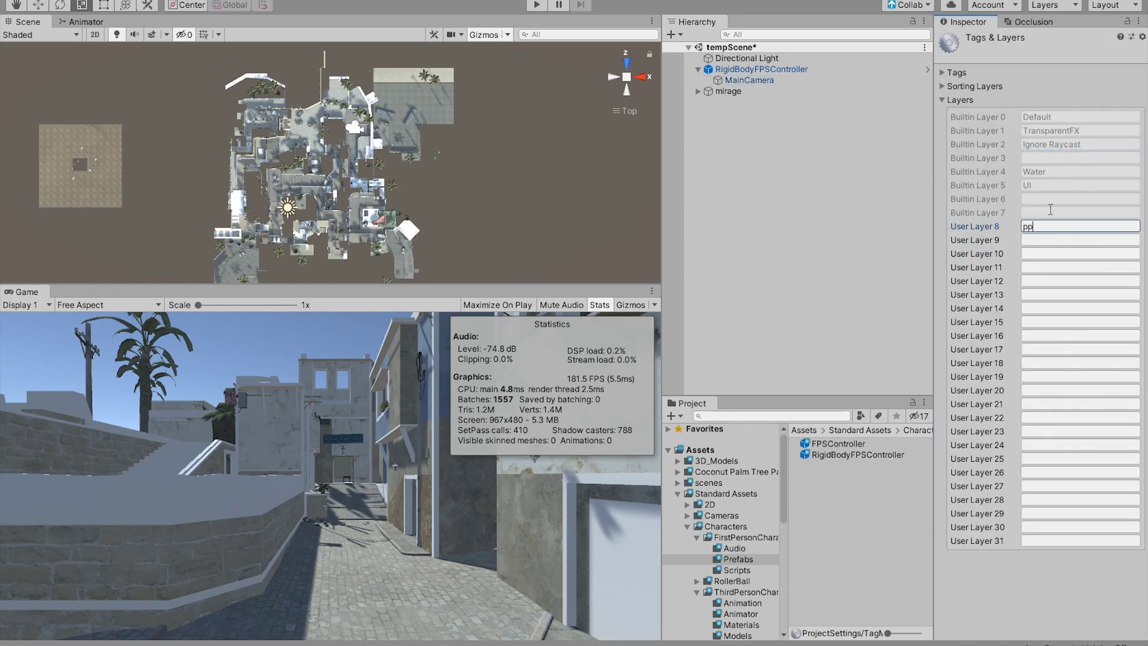
pyautogui.write('postP')
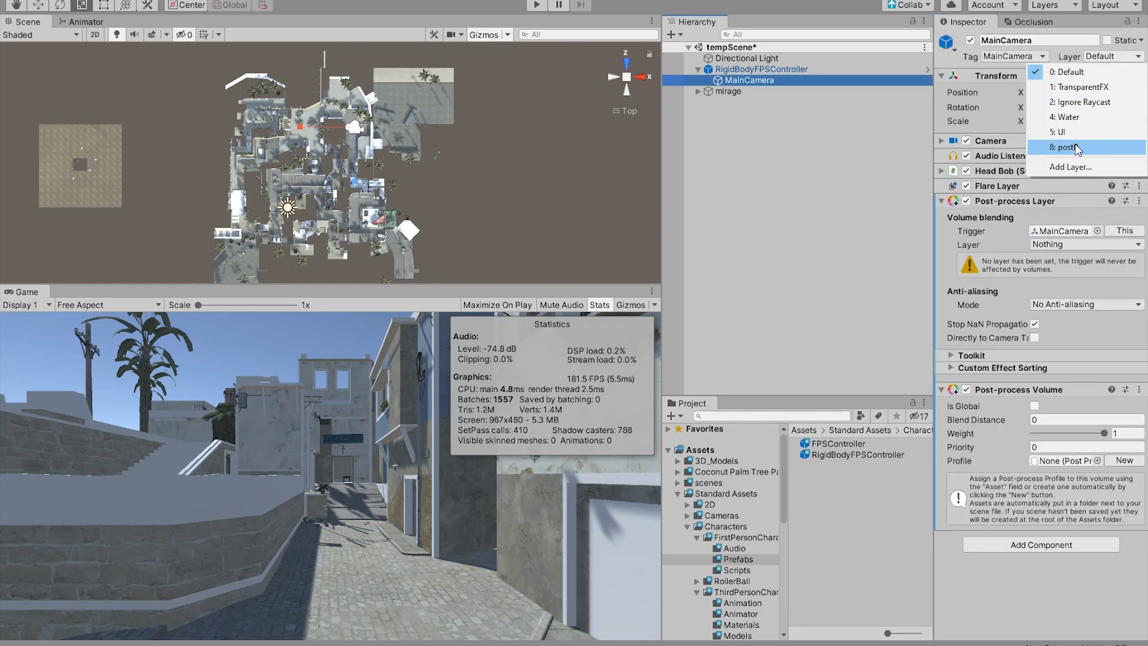
# Assign the MainCamera to the postP layer and create a new profile for its Post-process Volume.
pyautogui.click(1079, 149)
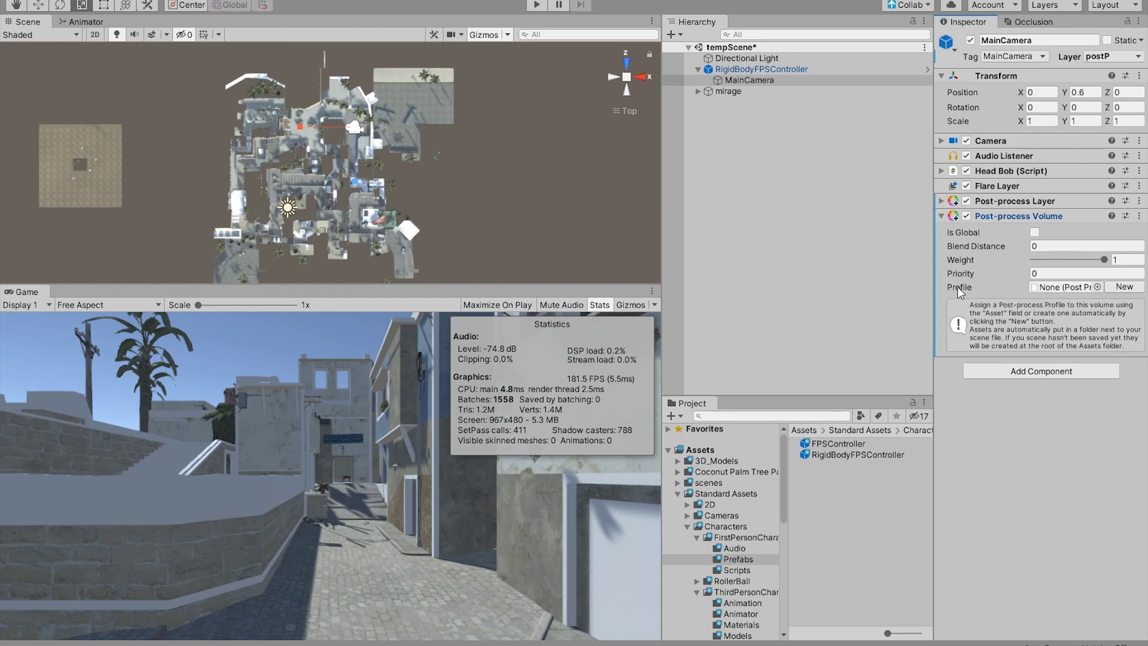
pyautogui.click(1098, 286)
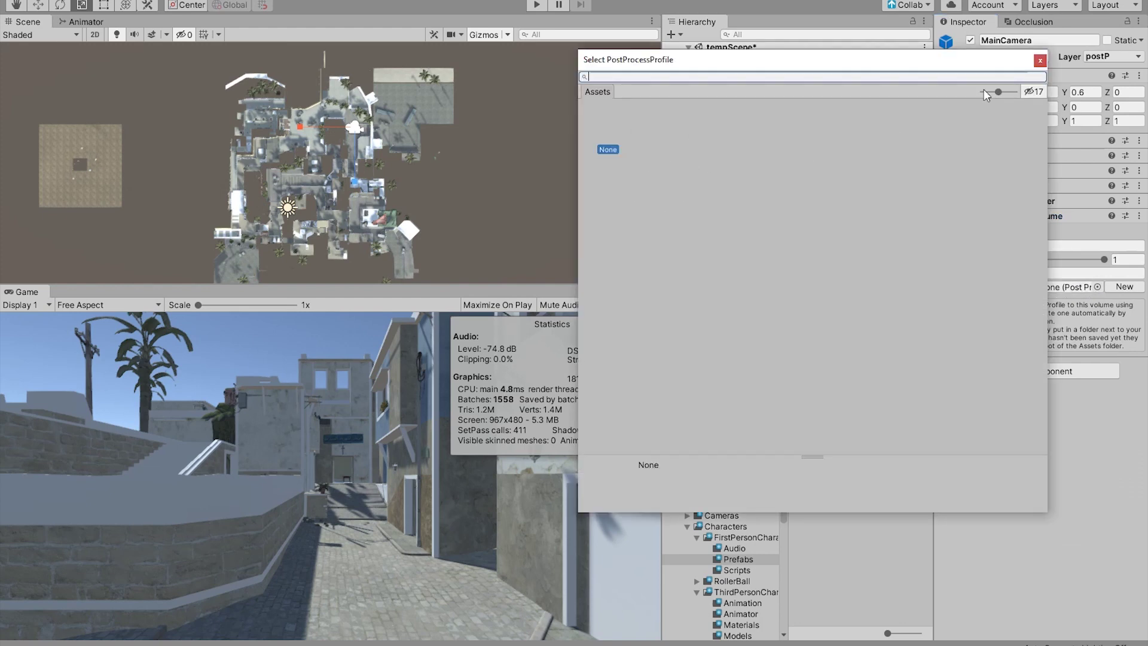
pyautogui.click(1040, 61)
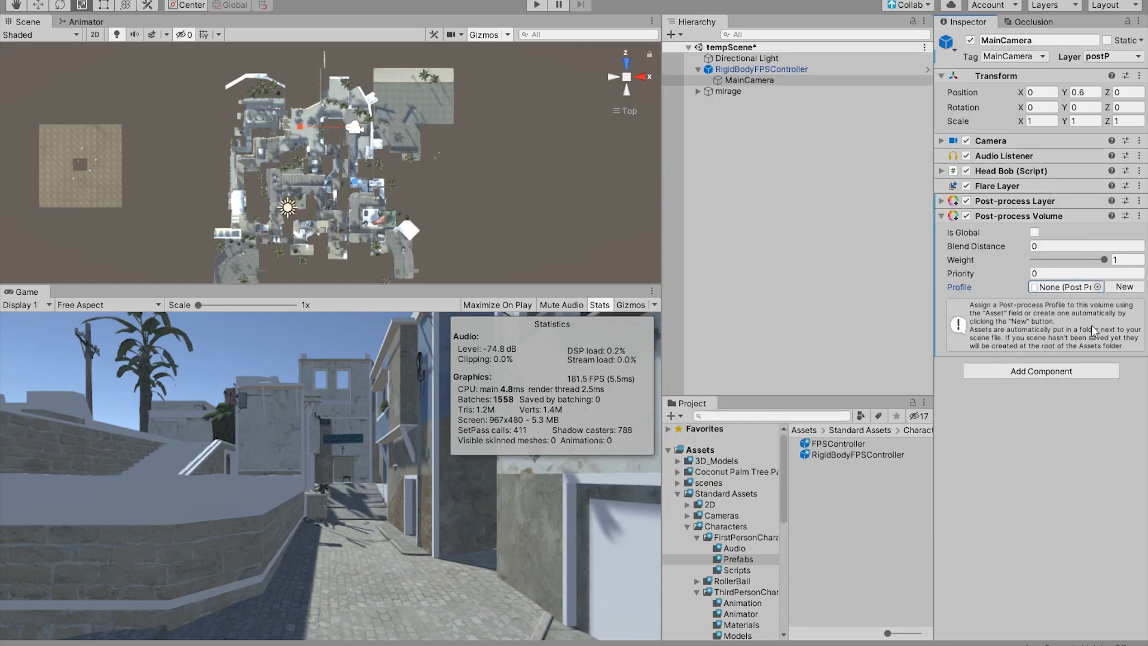
pyautogui.click(1122, 287)
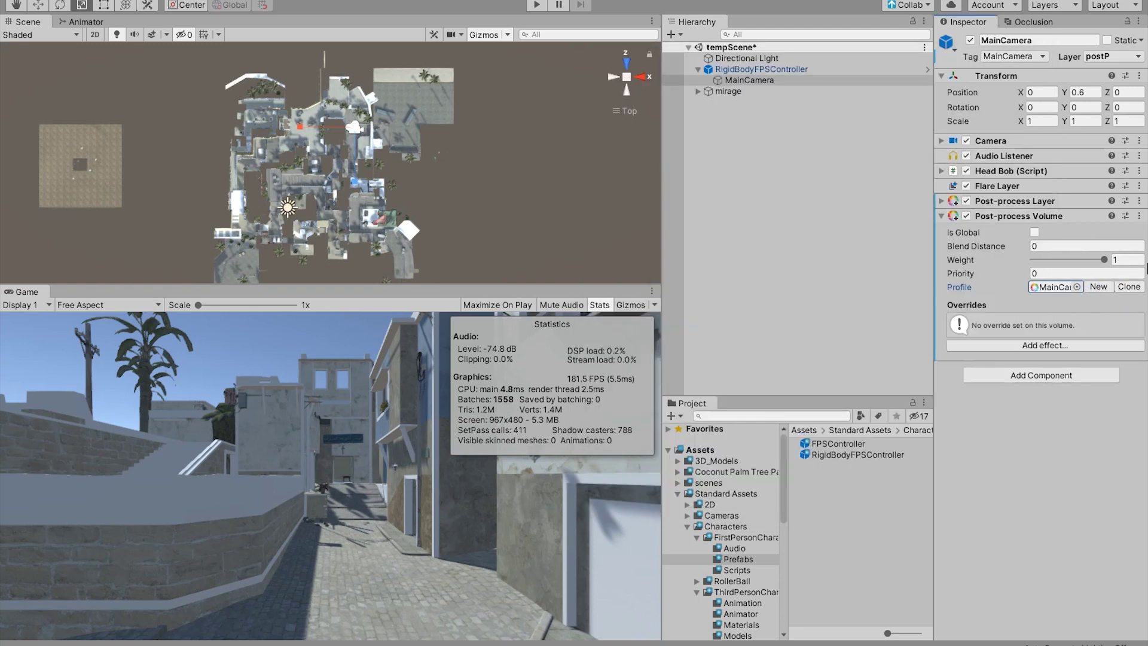
pyautogui.click(1077, 287)
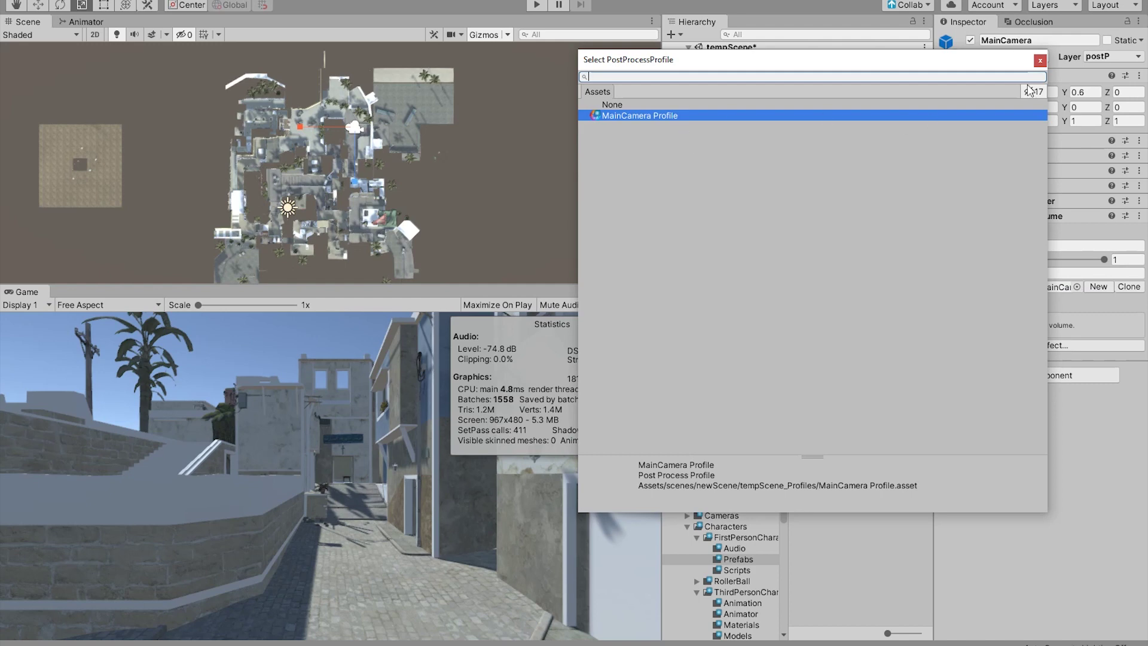
pyautogui.click(1040, 61)
# Add an Ambient Occlusion effect to the Post-process Volume, enable its Intensity and Thickness Modifier overrides, and raise the intensity.
pyautogui.click(1054, 346)
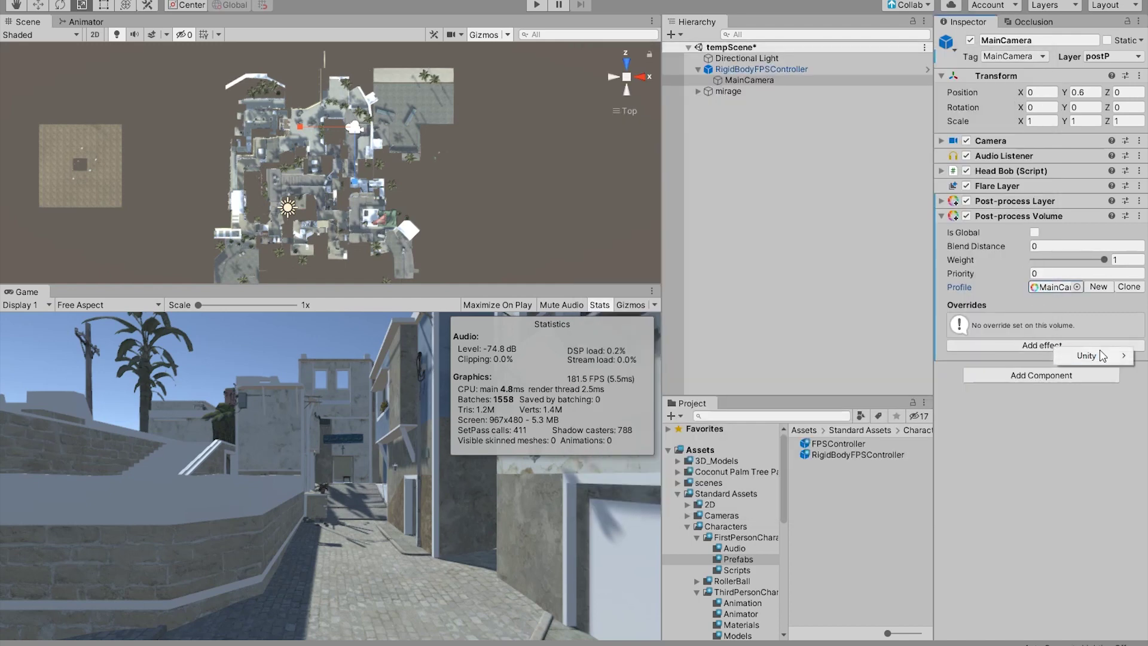
pyautogui.moveTo(1087, 359)
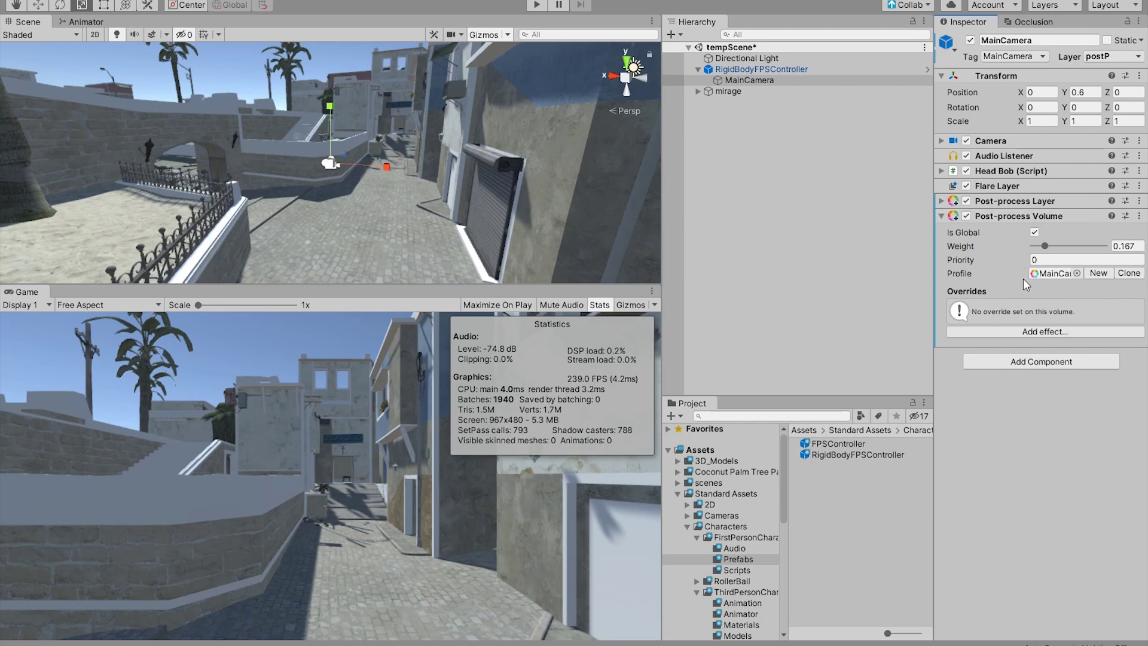
pyautogui.click(1063, 333)
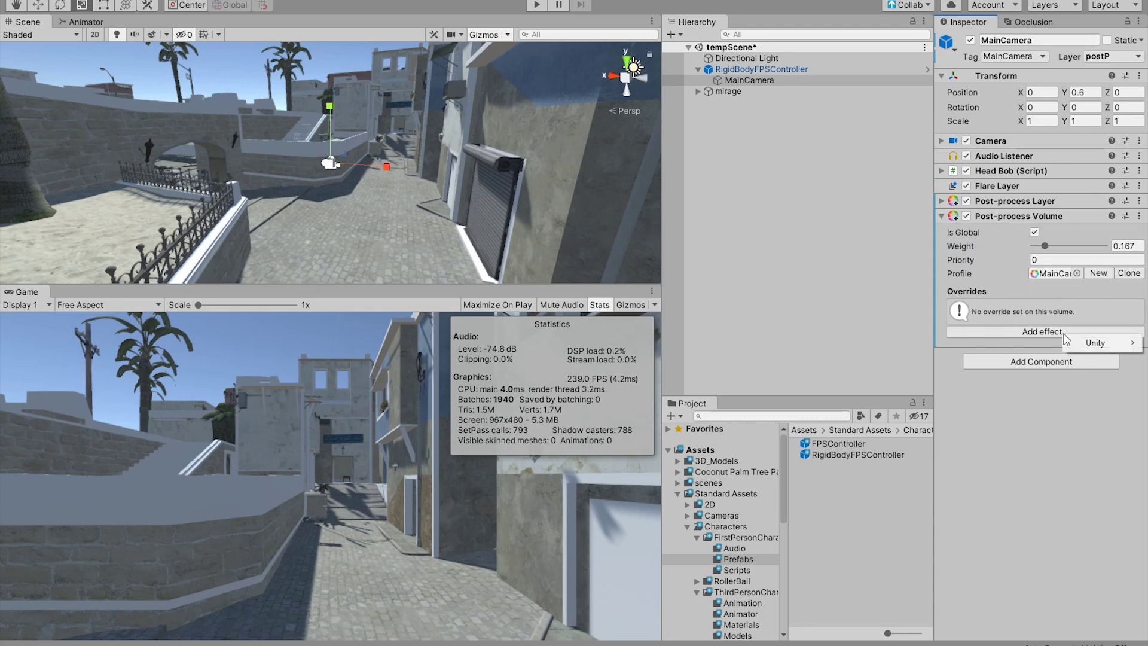
pyautogui.moveTo(1090, 342)
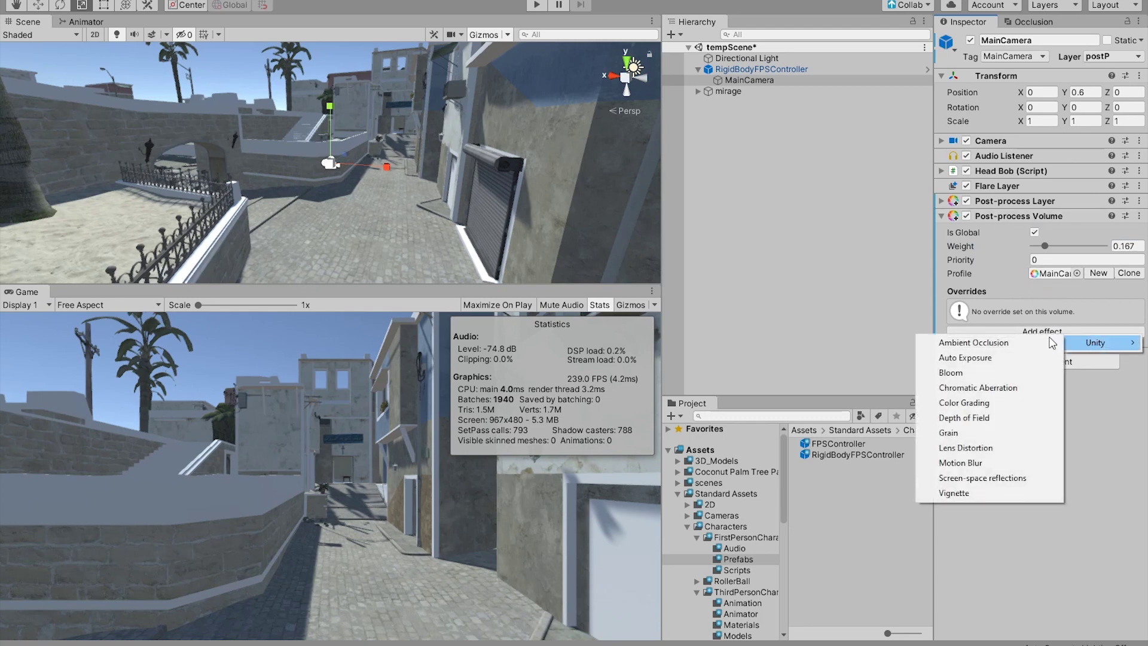
pyautogui.click(994, 344)
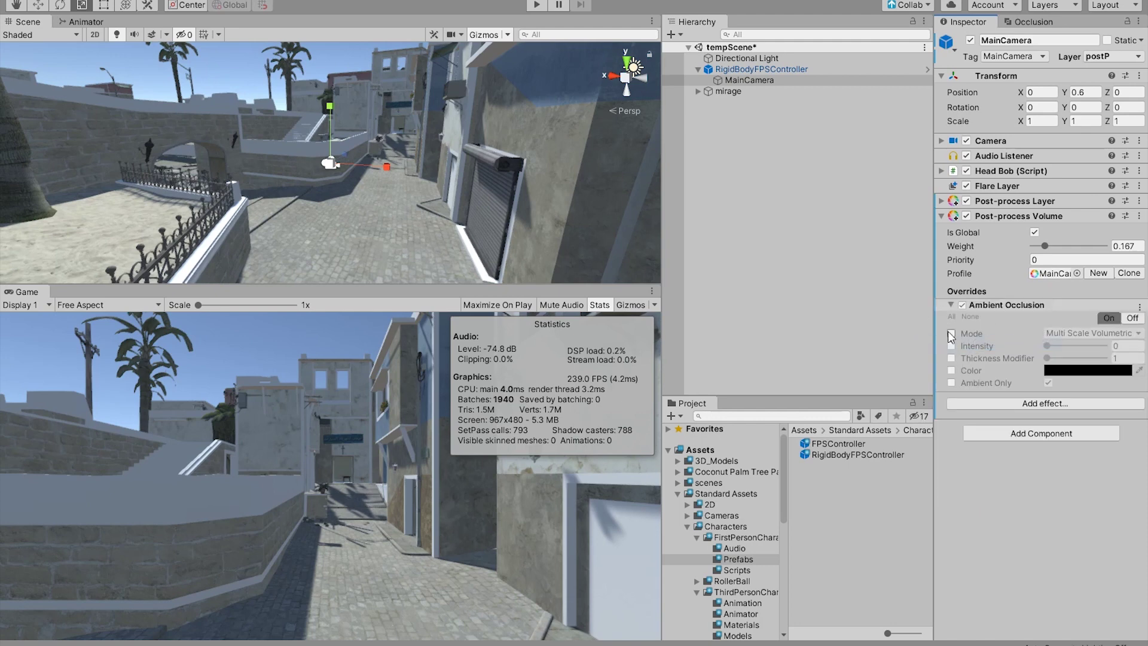
pyautogui.click(951, 346)
pyautogui.click(952, 359)
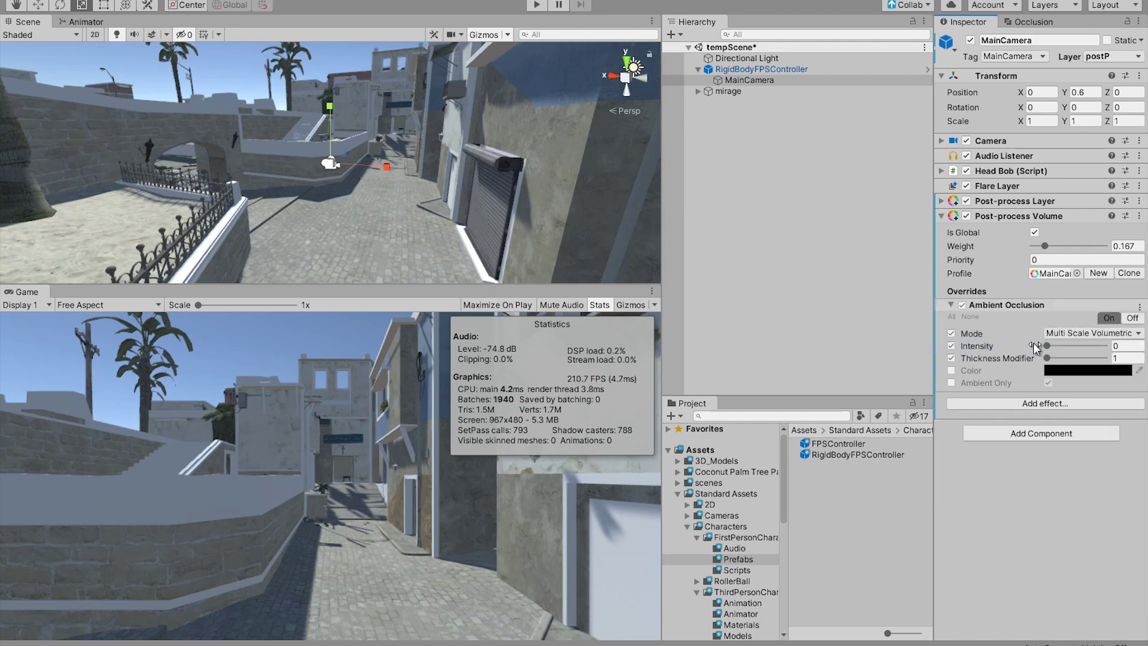
pyautogui.moveTo(1045, 346); pyautogui.dragTo(1074, 343)
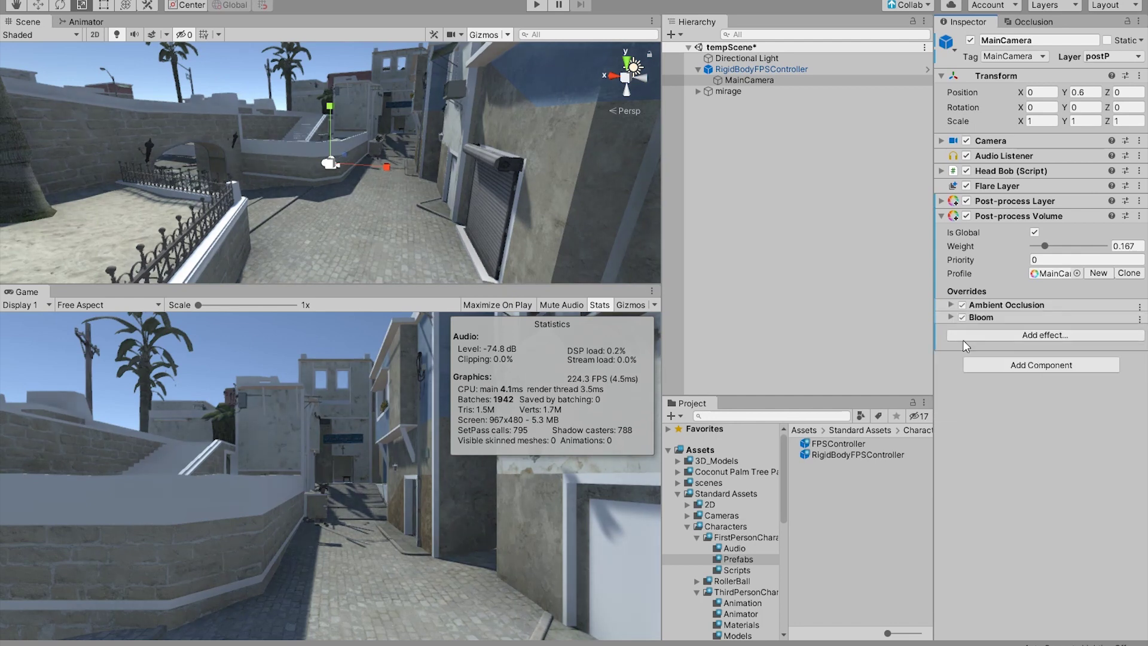
# Expand the Bloom effect in the Post-process Volume and enable its Intensity override.
pyautogui.click(974, 318)
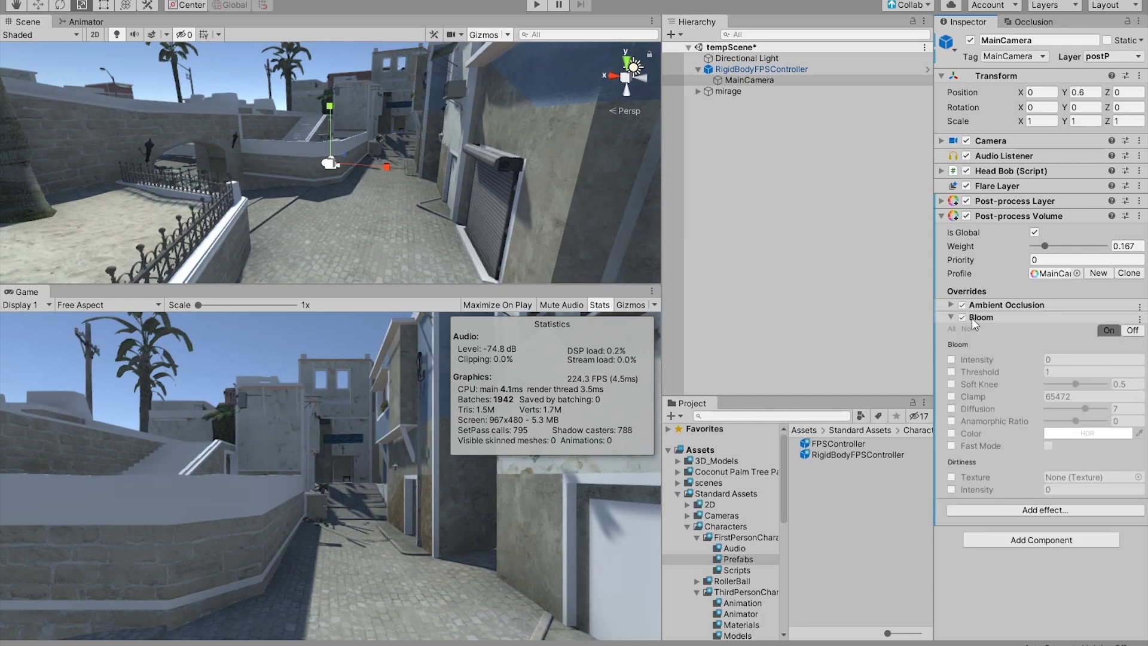
pyautogui.click(951, 358)
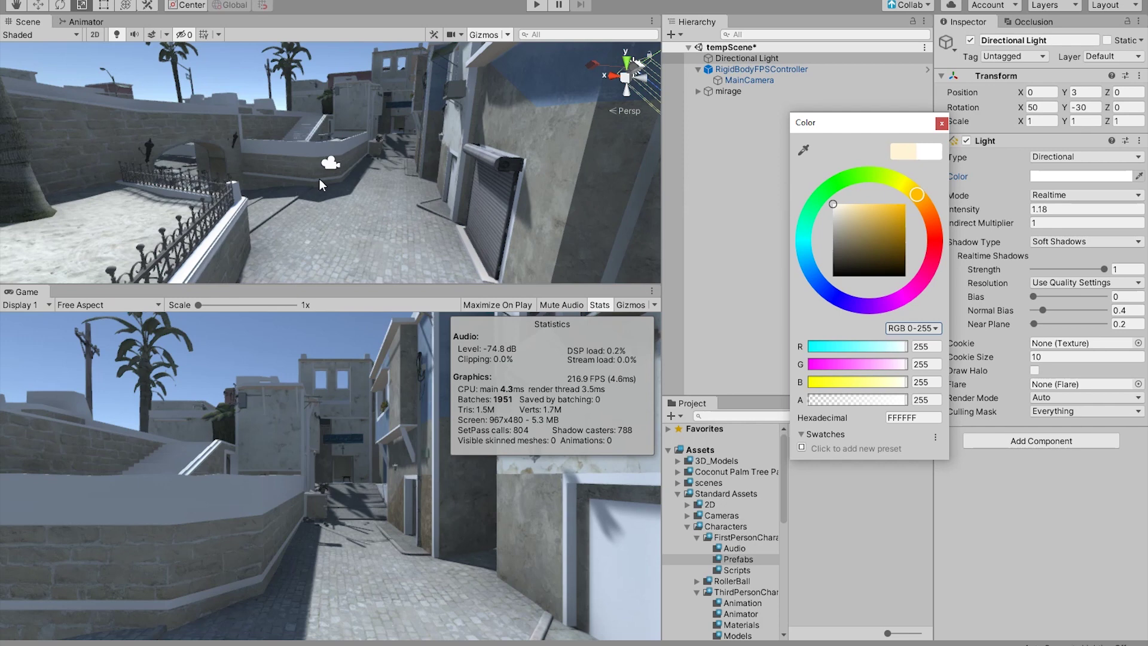
# Set the Directional Light's color to a warm yellow-orange, hexadecimal FFDEA3.
pyautogui.click(841, 208)
pyautogui.moveTo(847, 205); pyautogui.dragTo(925, 199)
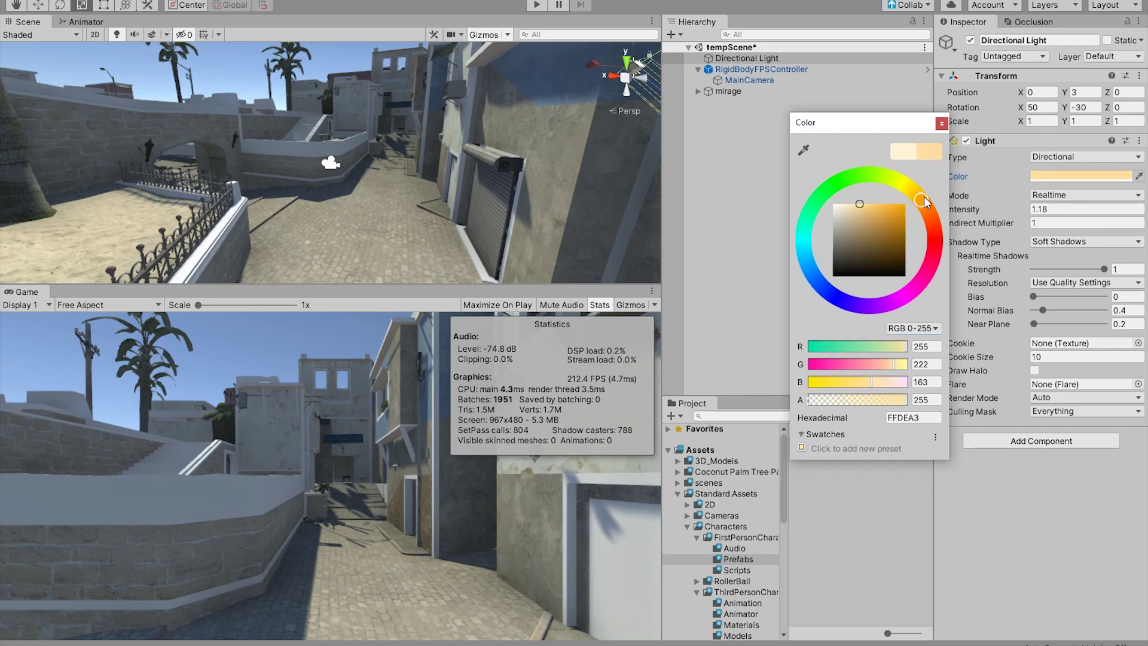
pyautogui.click(942, 124)
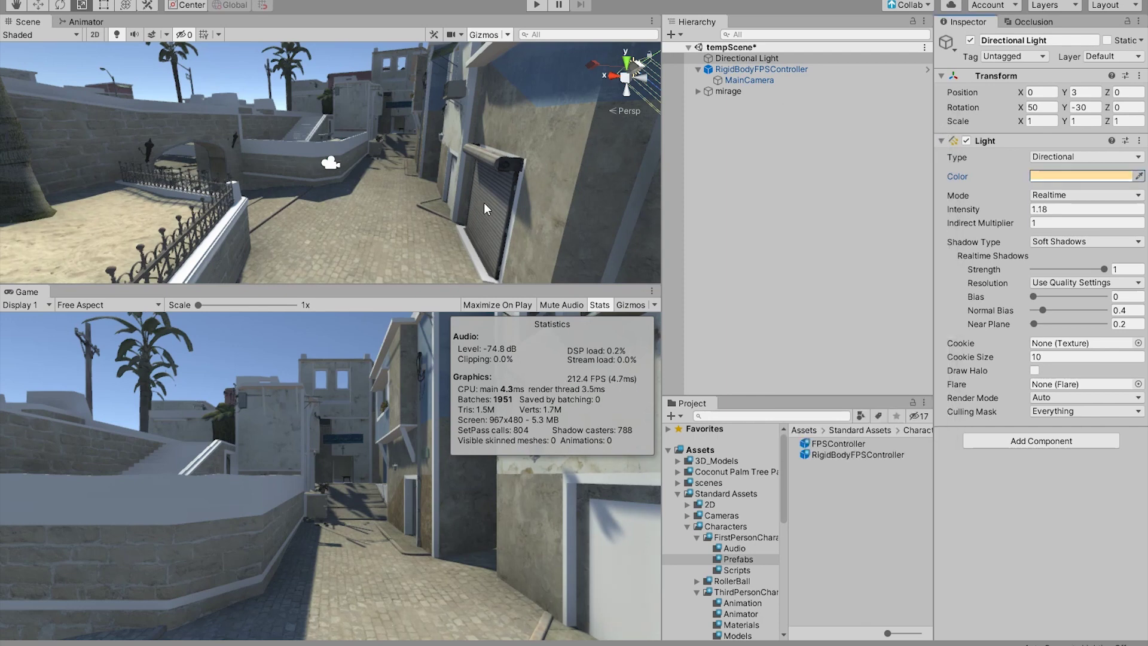
# Play-test the mirage map in Play mode to review the lighting and post-processing.
pyautogui.hotkey('ctrl', 'p')
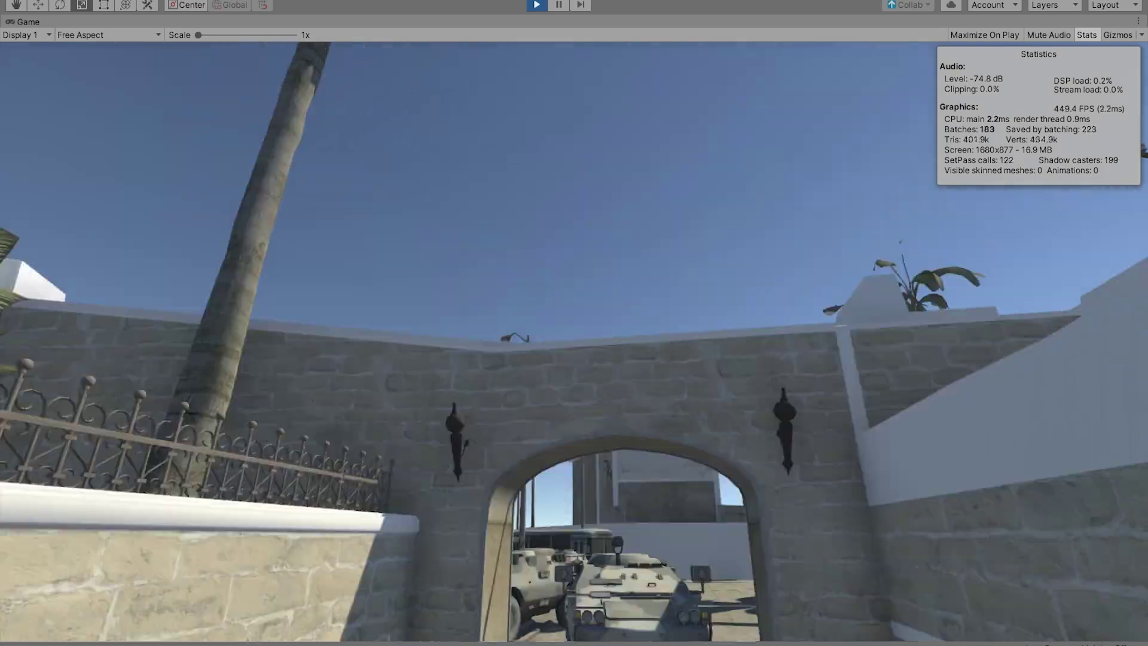